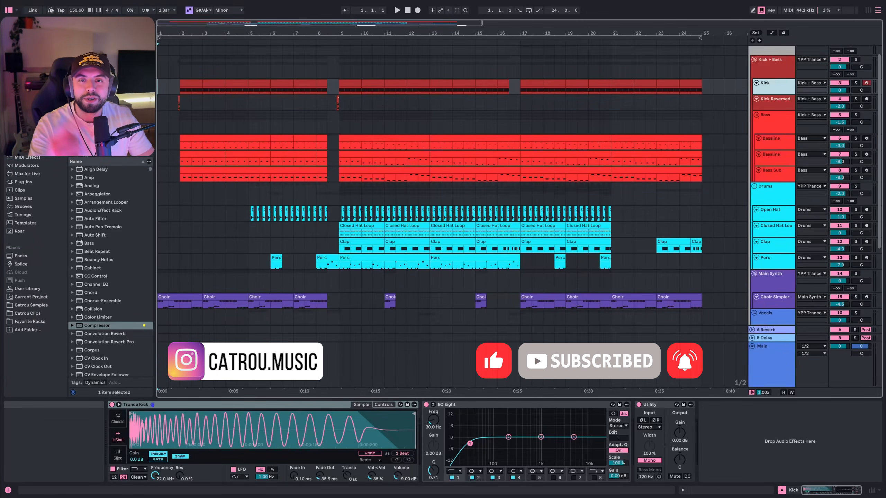
Look over the arrangement from the kick and bass tracks through drums, choir, vocals and FX, checking the sections at bars 2, 9 and 17.
scroll(413, 159, "up", 1)
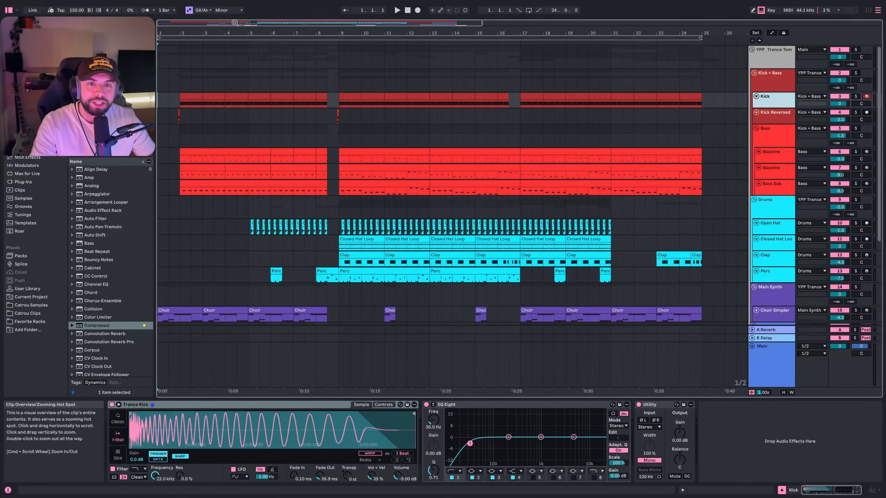
mouse_move(158, 85)
left_mouse_down()
mouse_move(360, 69)
mouse_move(300, 85)
mouse_move(162, 74)
left_mouse_up()
left_click(177, 83)
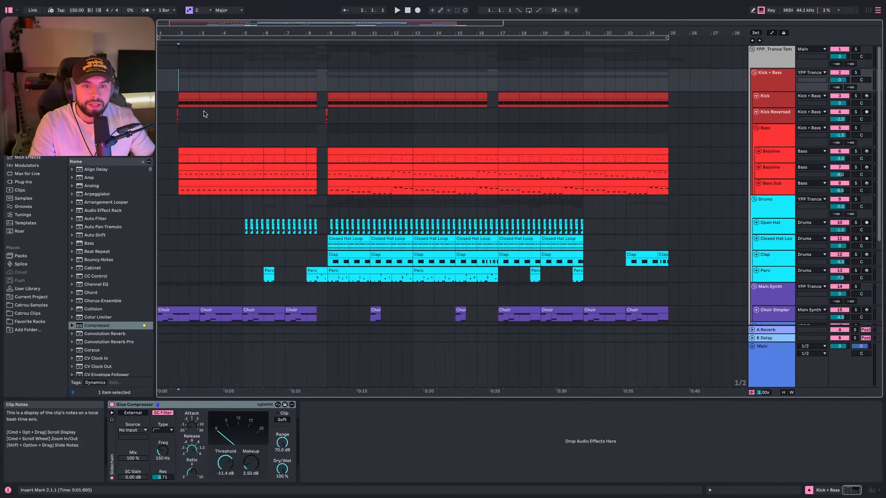
scroll(265, 118, "down", 1)
left_click(331, 123)
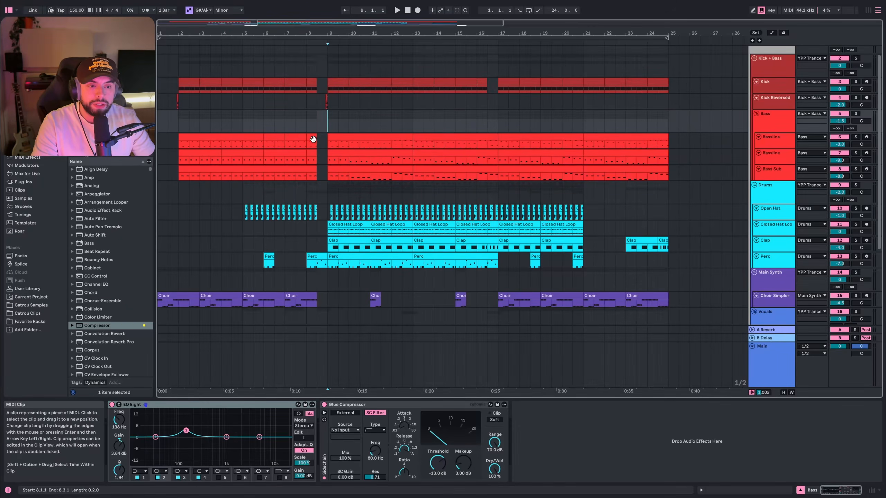
left_click(514, 129)
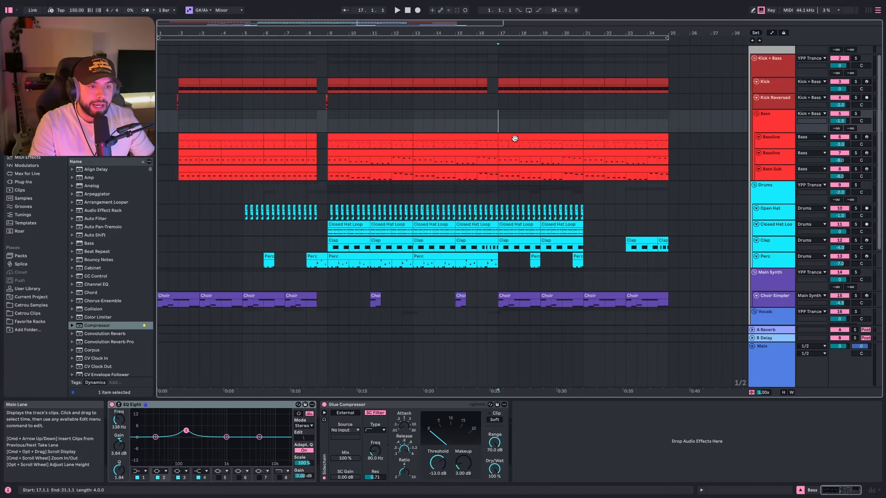
scroll(529, 174, "down", 1)
scroll(606, 290, "down", 3)
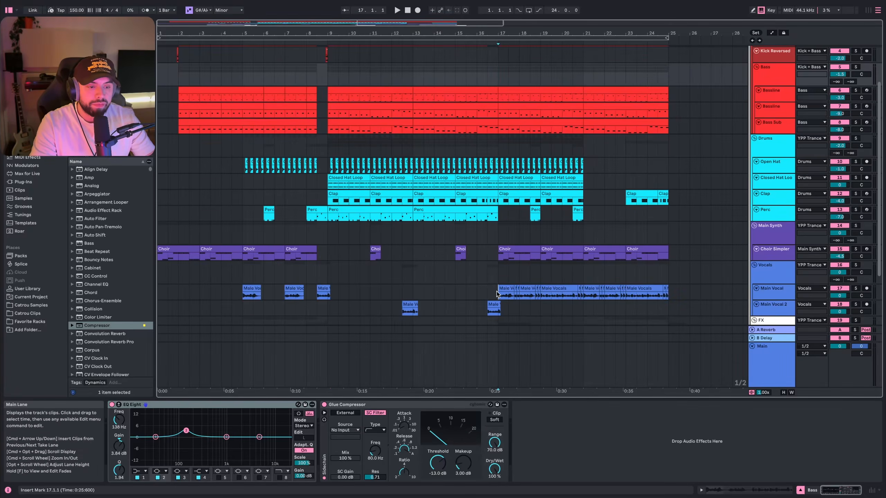
left_click_drag(499, 296, 668, 290)
left_click(530, 217)
scroll(549, 279, "down", 6)
scroll(555, 301, "up", 4)
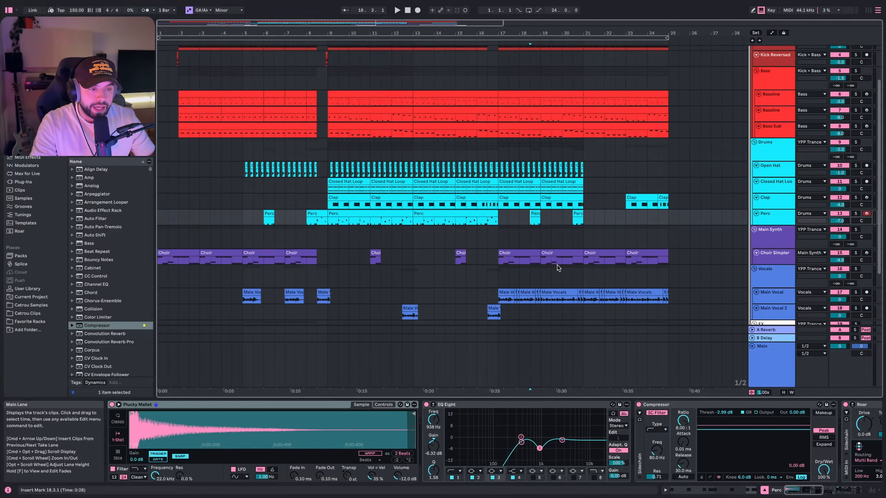
scroll(599, 235, "up", 4)
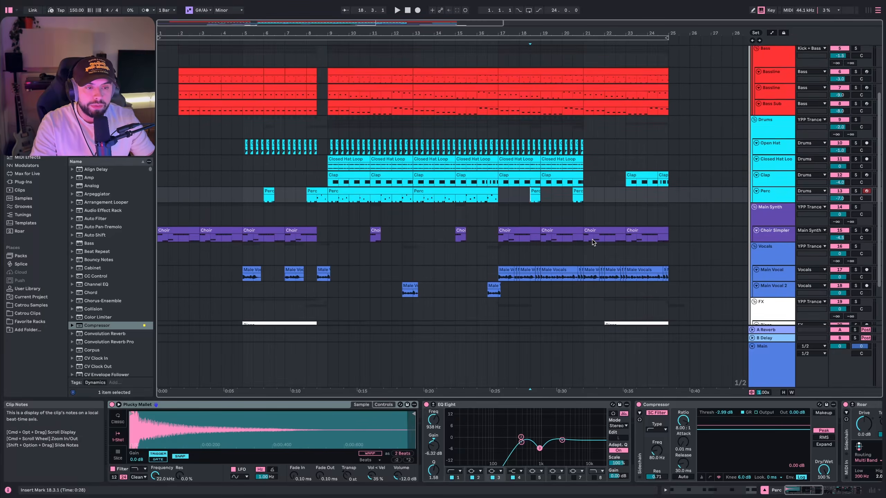
scroll(564, 249, "up", 5)
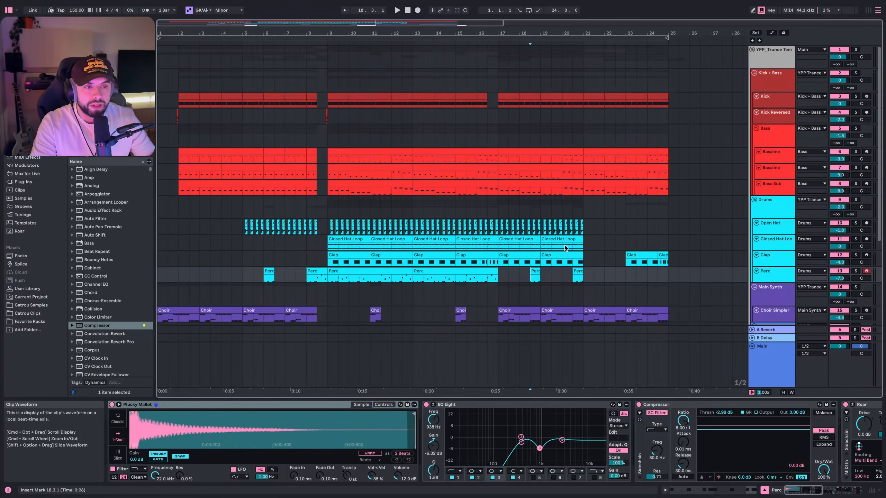
left_click(498, 209)
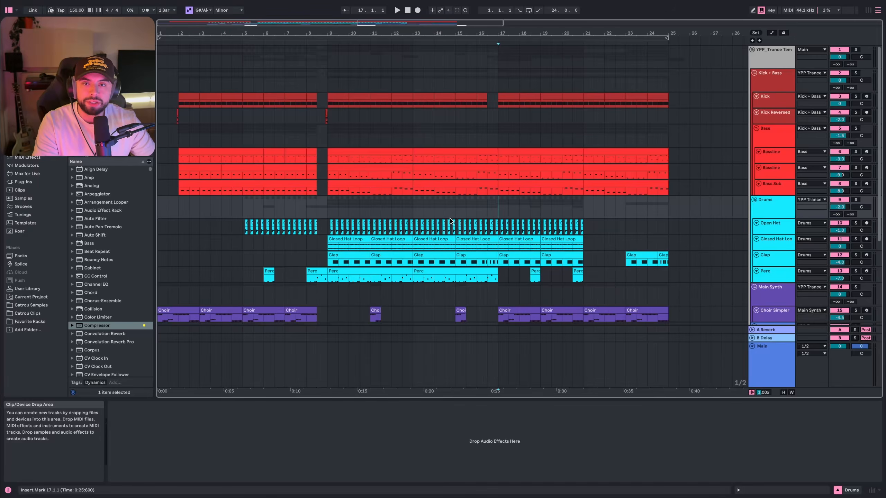
Solo the Kick + Bass group and play it from bar 2.
left_click(772, 101)
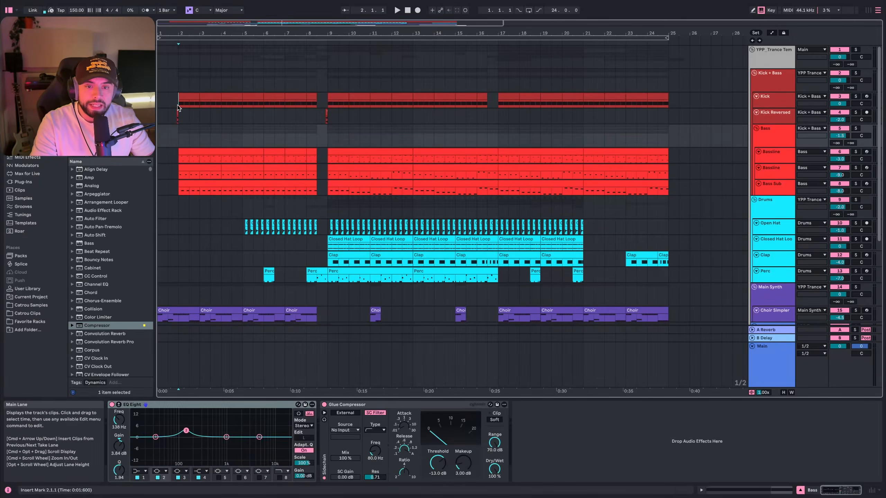
left_click(855, 73)
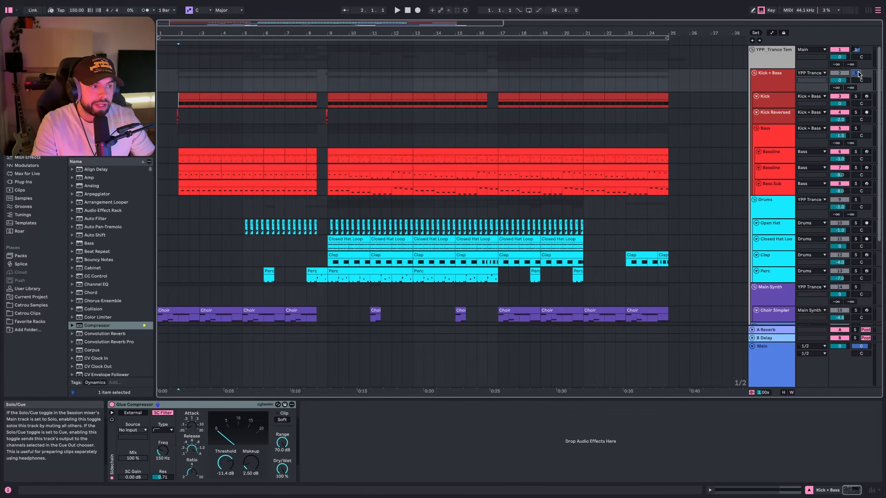
key("space")
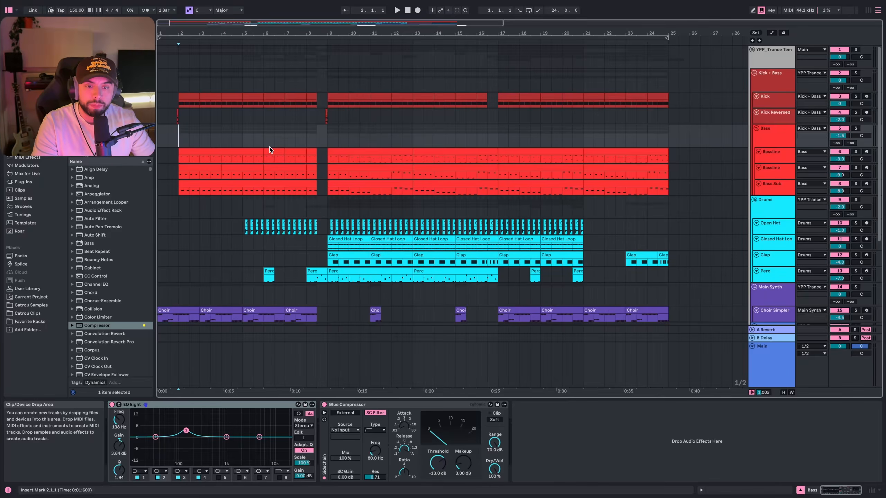
Solo the Kick track, show its device chain and play it from bar 2.
left_click(855, 96)
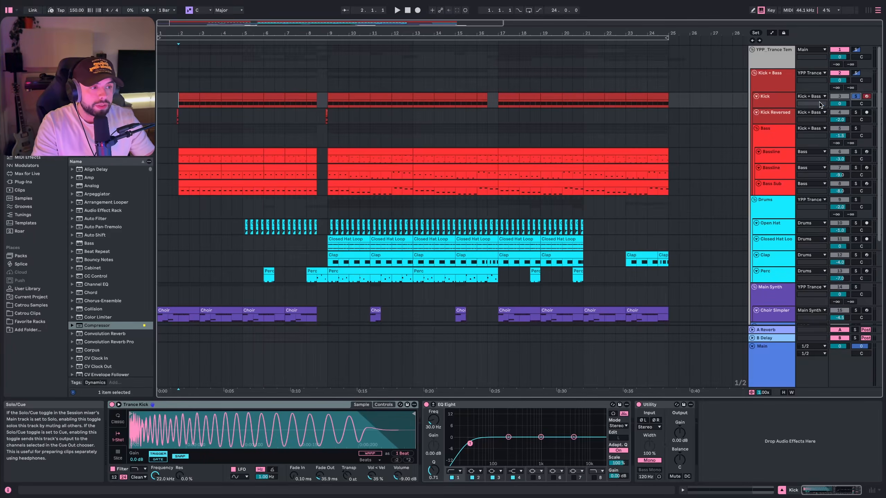
left_click(777, 100)
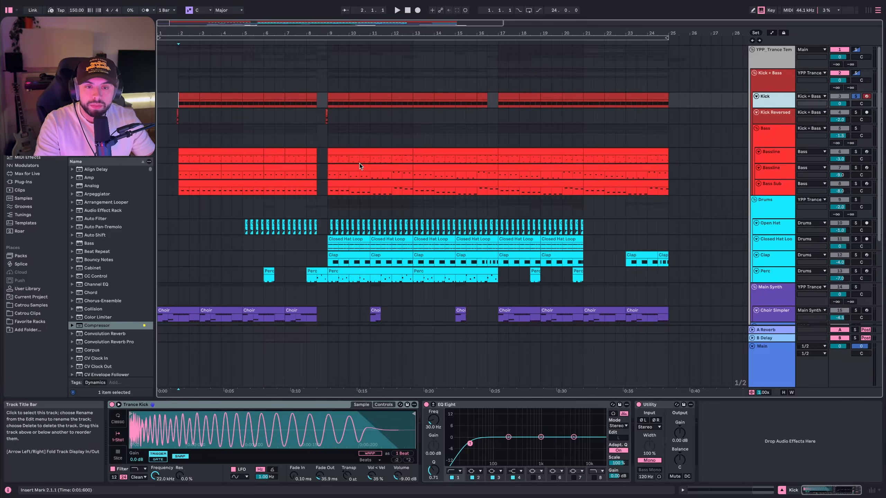
key("space")
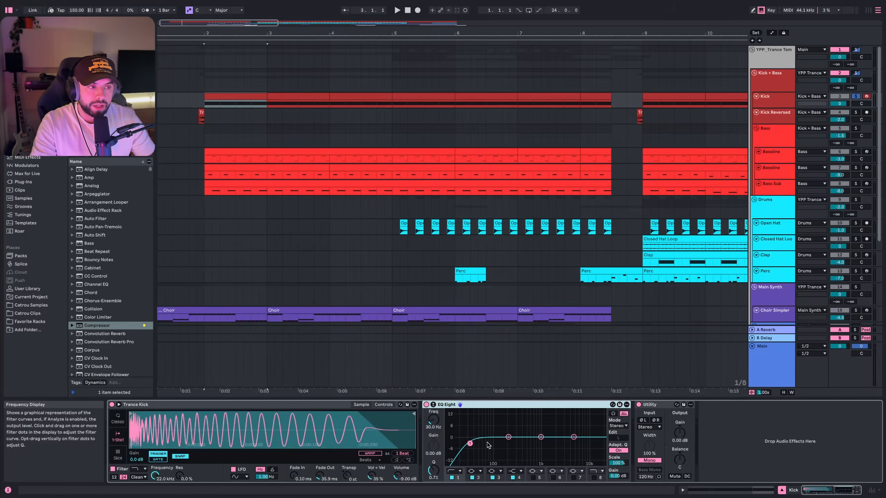
Enlarge the Kick Reversed track and play it soloed together with the Kick from 1.4.1, leading into bar 2.
left_click(651, 405)
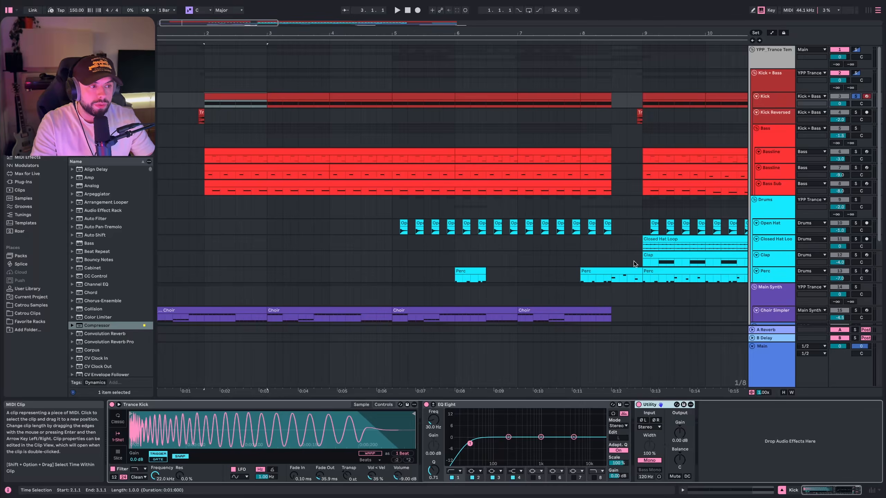
left_click(198, 118)
scroll(199, 115, "up", 5)
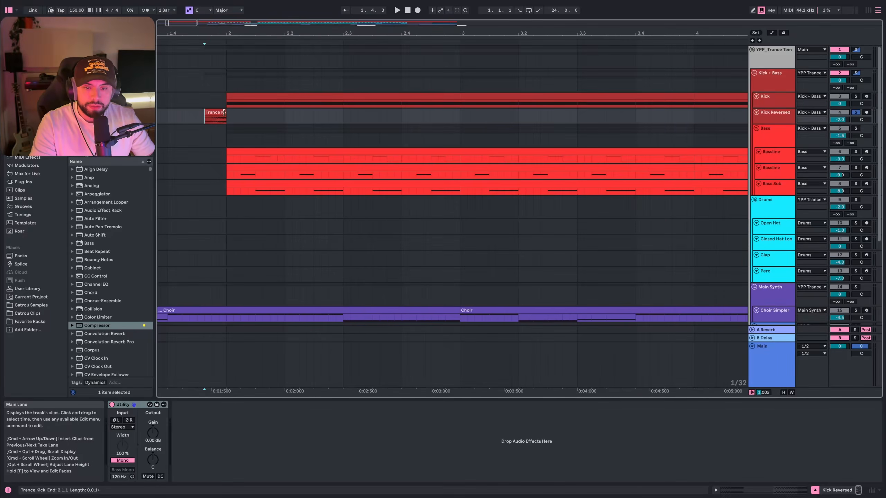
left_click(218, 112)
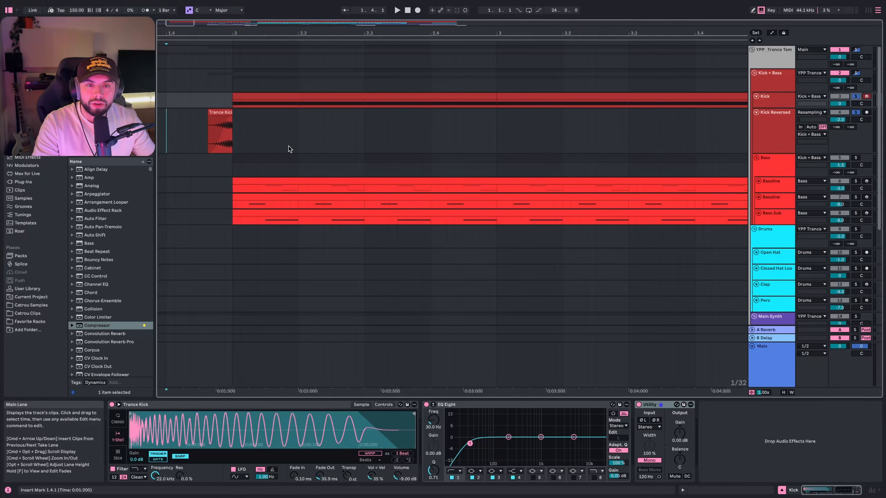
key("space")
Audition the two Bassline tracks soloed together from bar 2, followed by the Bass Sub track soloed on its own.
left_click(247, 157)
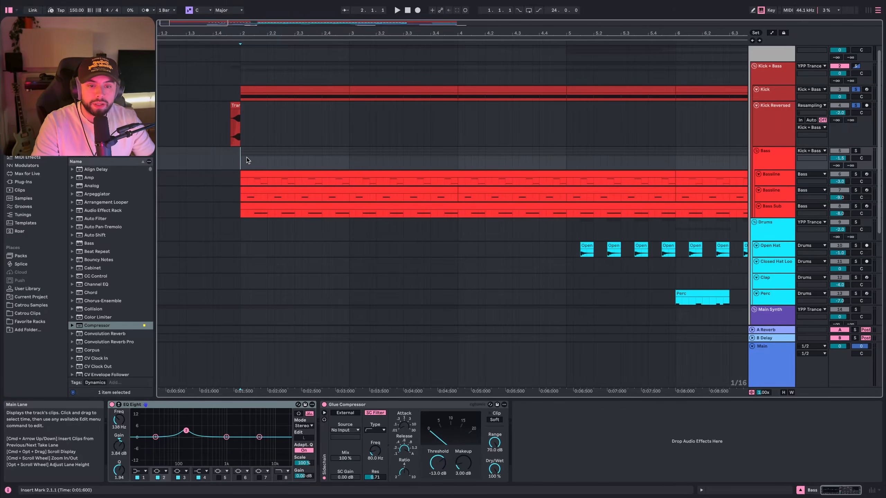
key("Down")
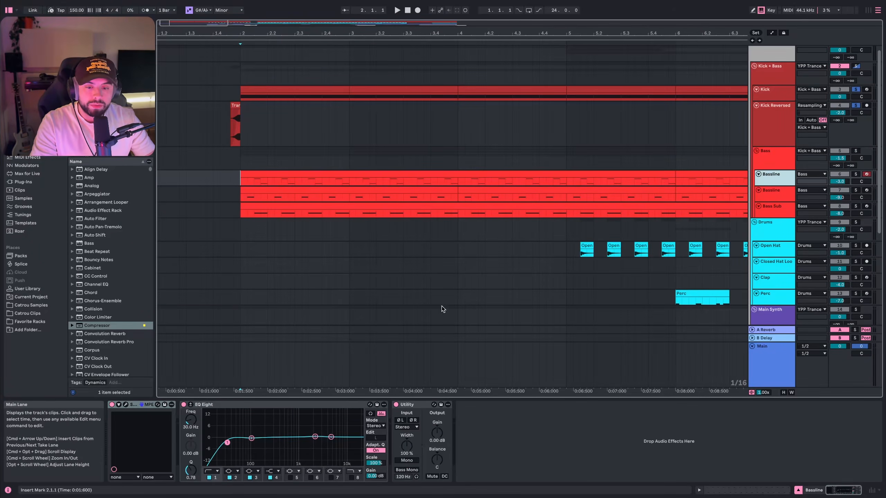
left_click(855, 174)
left_click(855, 190, "super")
key("space")
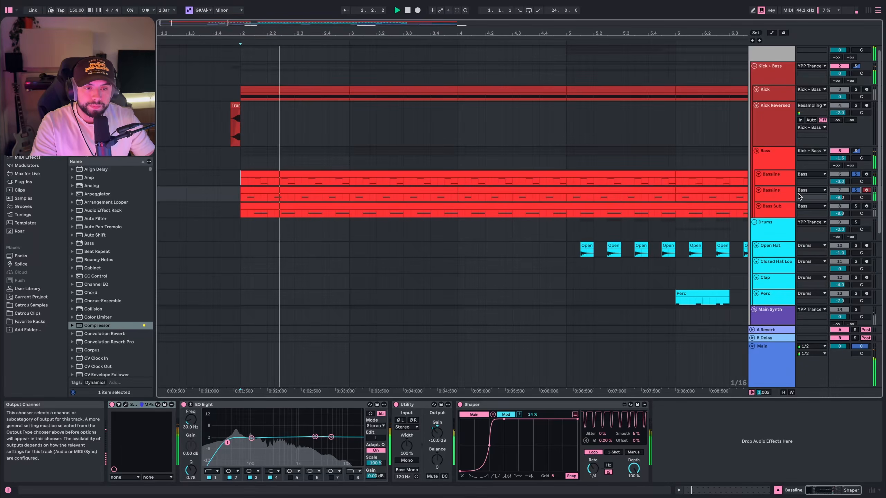
left_click(855, 207)
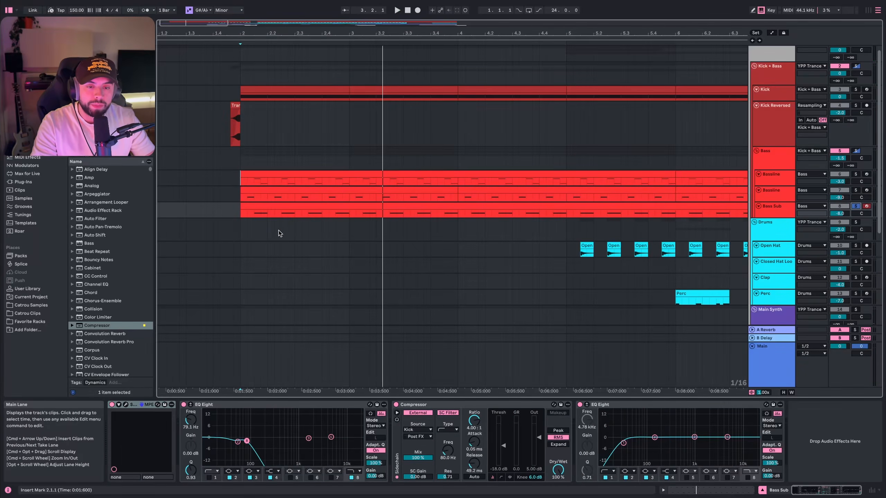
key("space")
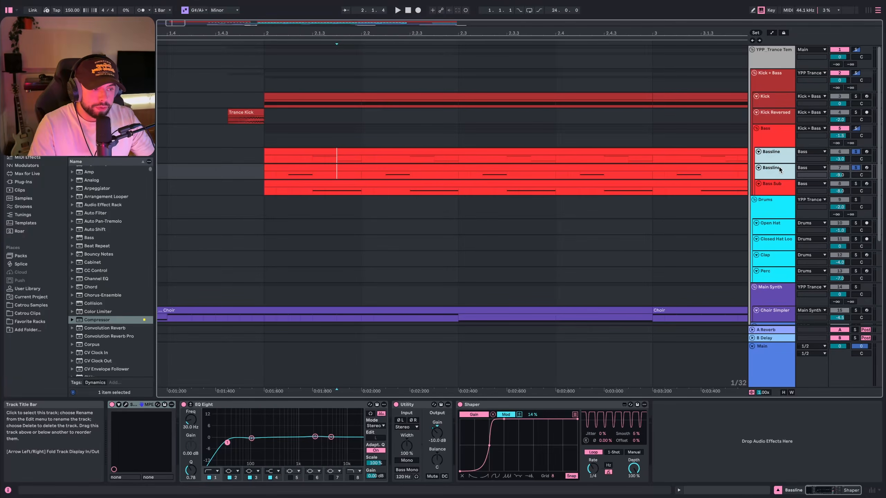
Enlarge both Bassline tracks to inspect their note patterns, and highlight 2.1.1 to 2.1.3 on the lower Bassline track.
left_click_drag(774, 180, 775, 217)
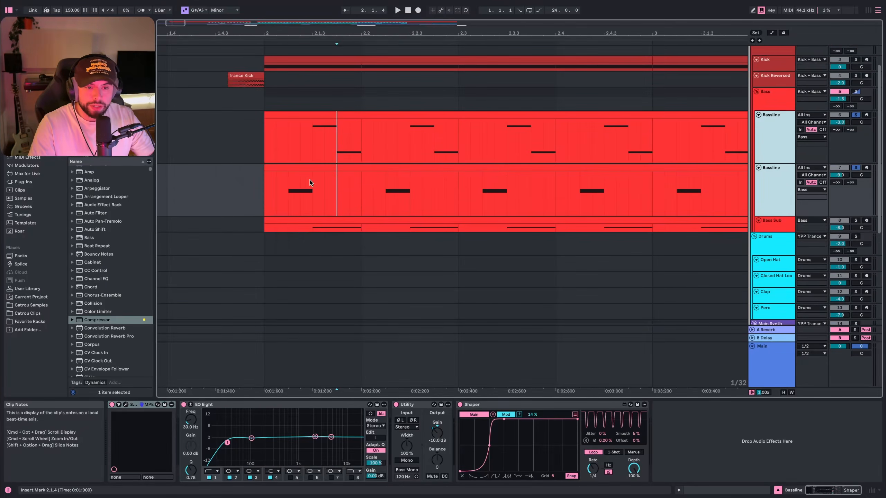
left_click(771, 155)
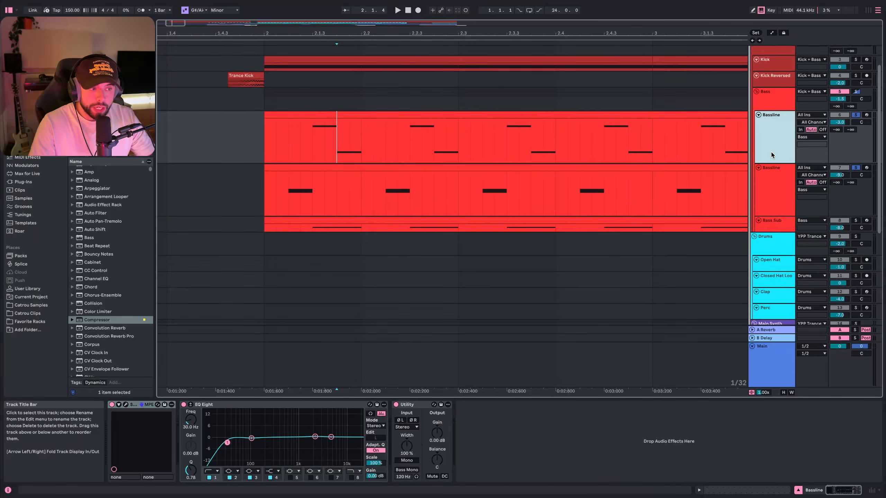
left_click(767, 170)
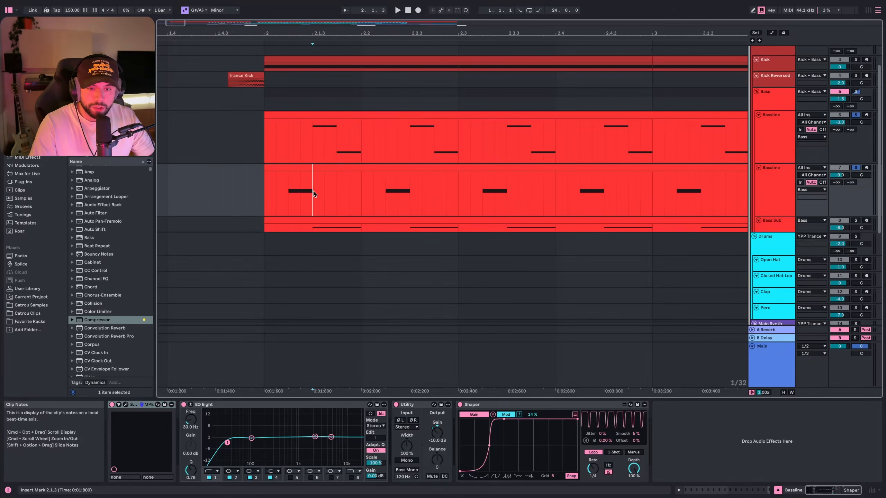
mouse_move(313, 192)
left_mouse_down()
mouse_move(263, 185)
mouse_move(310, 183)
left_mouse_up()
left_click(259, 190)
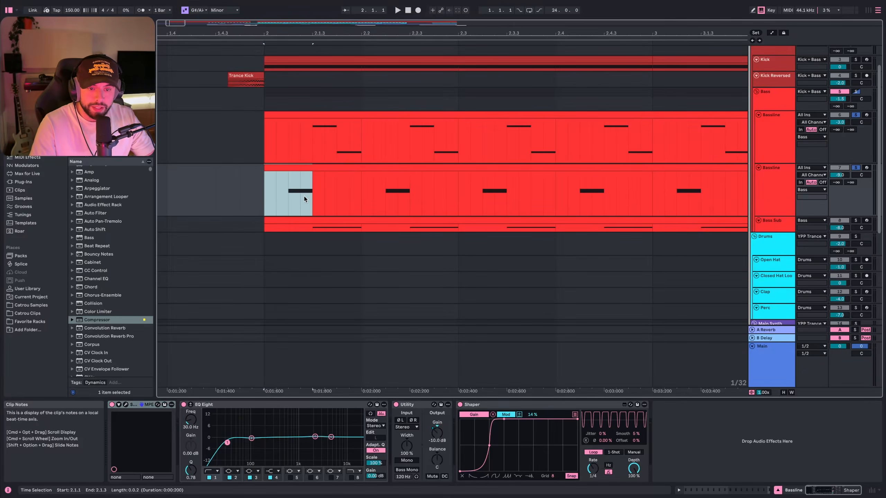
left_click(301, 196)
left_click_drag(312, 200, 264, 198)
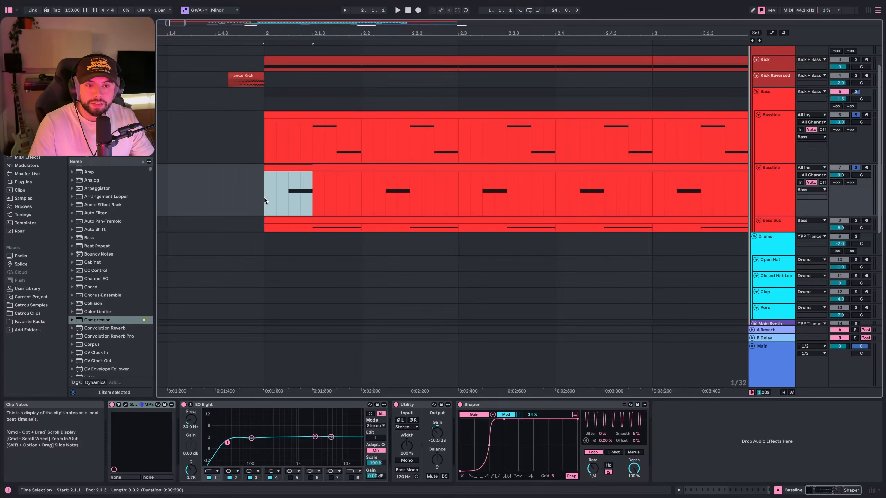
Open the Serum 2 instrument of the upper Bassline track and reposition its window over the arrangement.
left_click(770, 163)
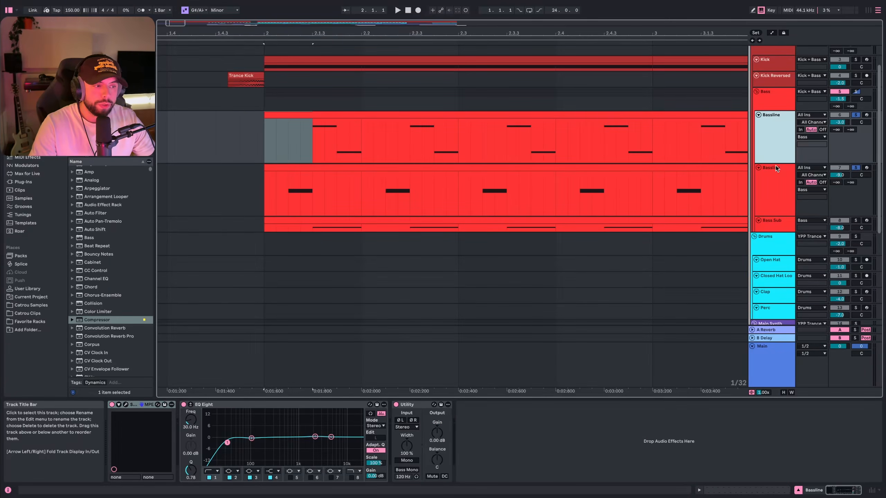
left_click(774, 185)
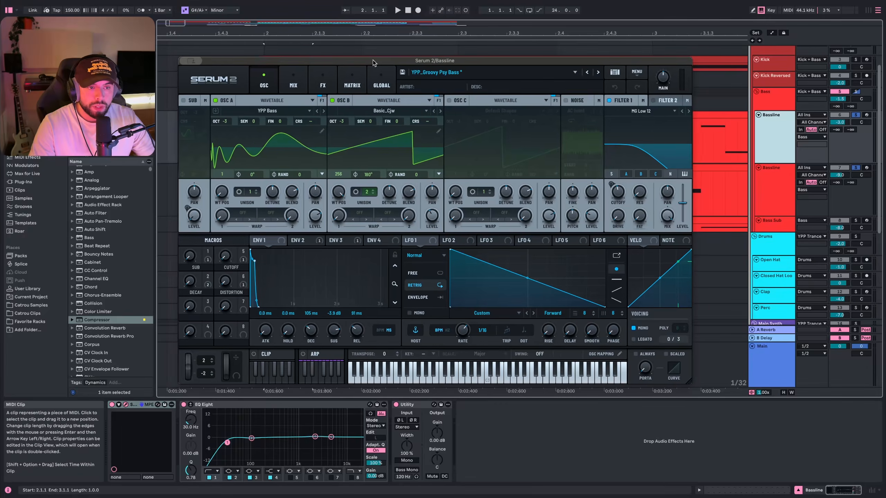
left_click_drag(373, 60, 384, 60)
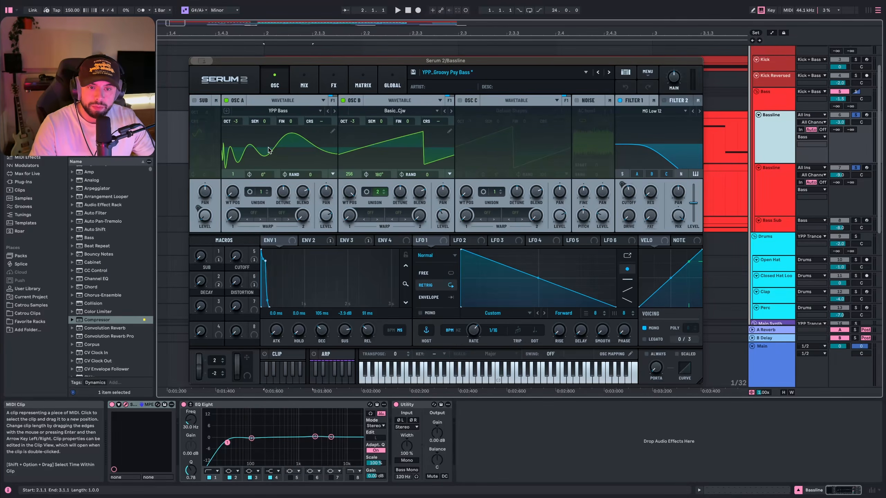
Switch oscillator C on and back off in Serum 2, and examine envelopes ENV 1, ENV 2 and ENV 3.
left_click(460, 100)
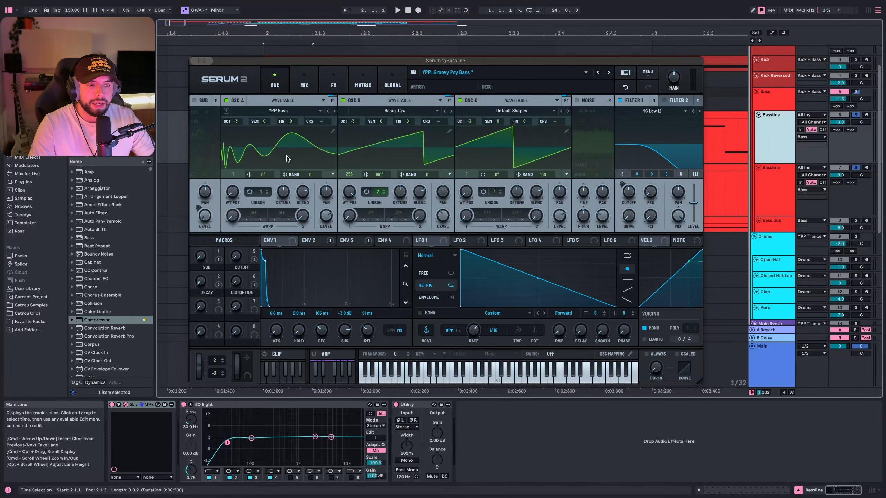
left_click(460, 100)
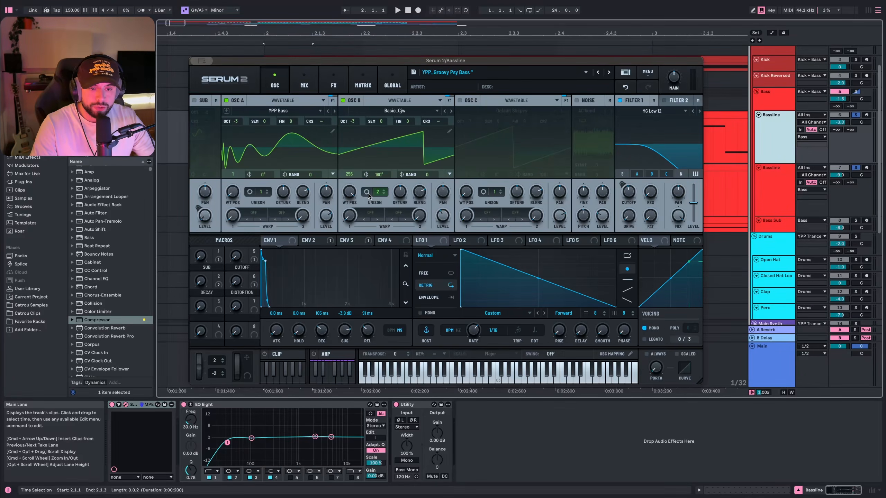
left_click(347, 242)
left_click(314, 243)
left_click(274, 241)
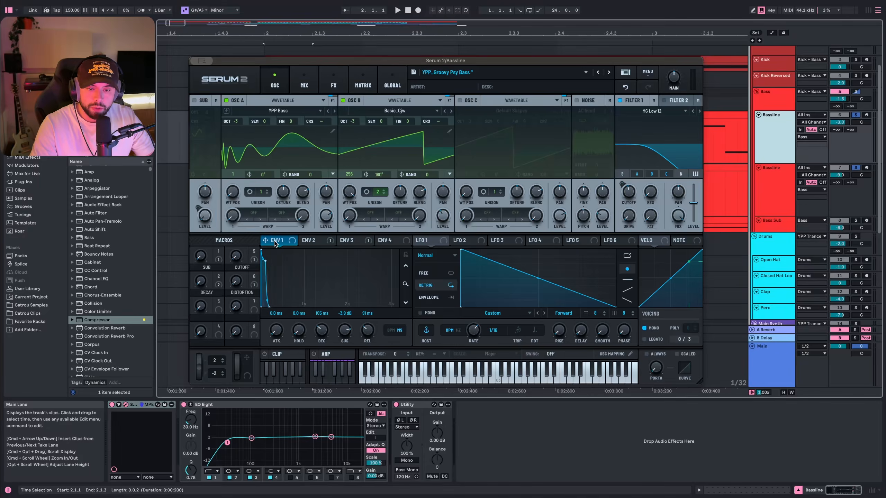
left_click(309, 241)
left_click(356, 243)
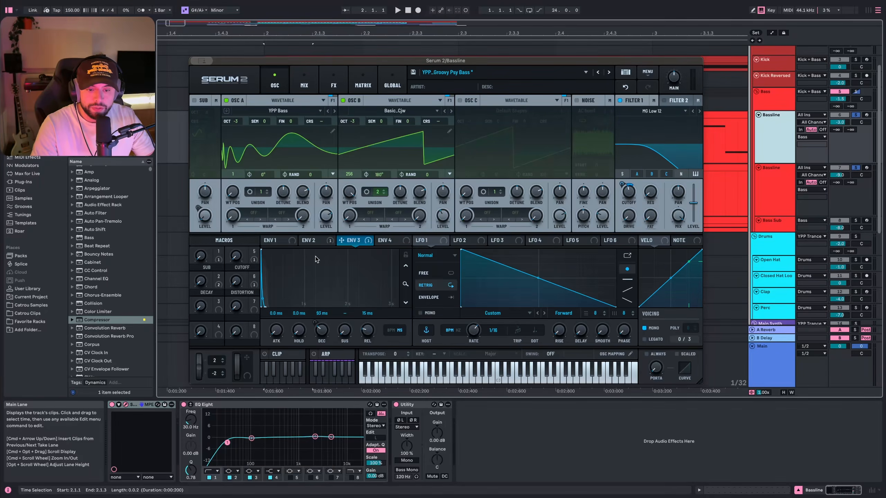
Compare the shapes and modulation targets of ENV 2, ENV 1 and ENV 3 in the bassline patch.
left_click(313, 241)
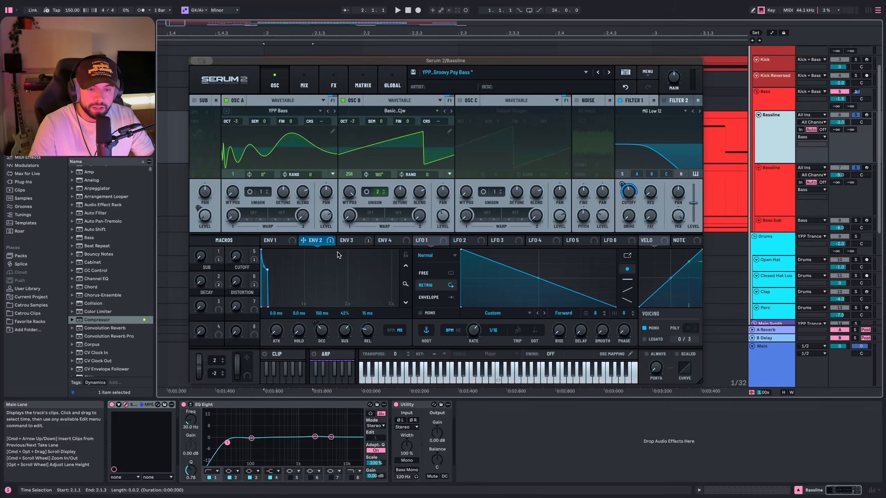
left_click(275, 244)
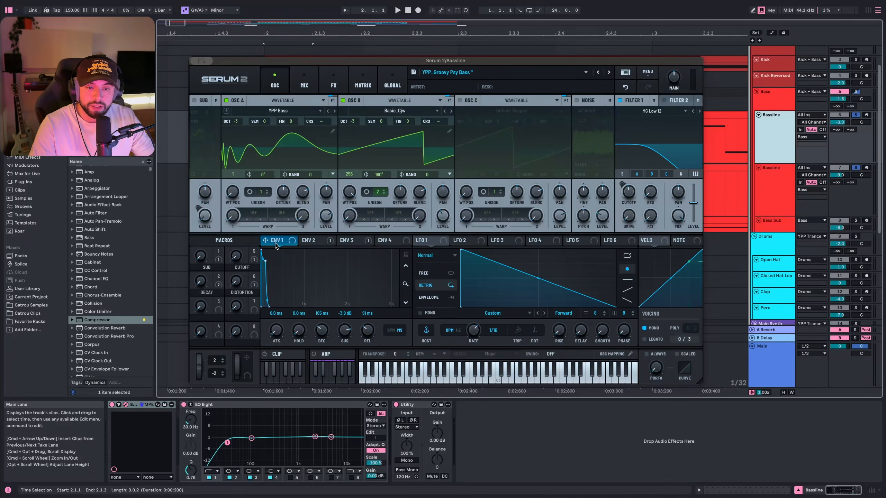
left_click(312, 244)
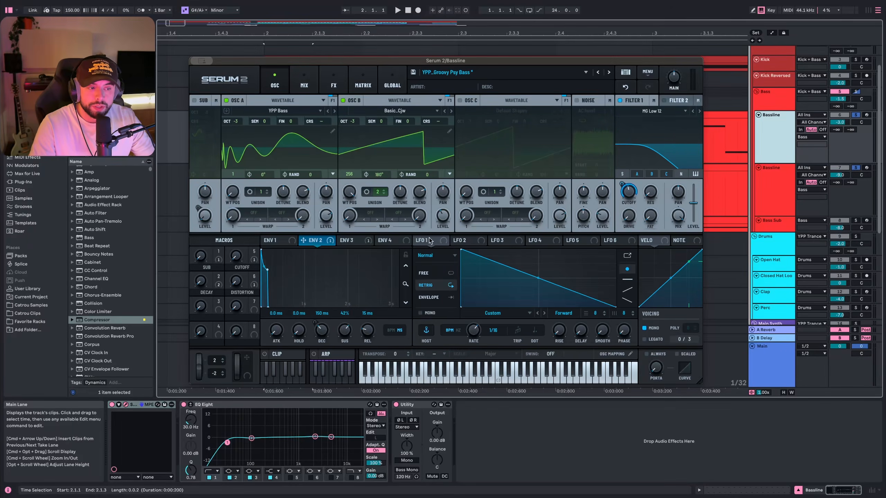
left_click(367, 242)
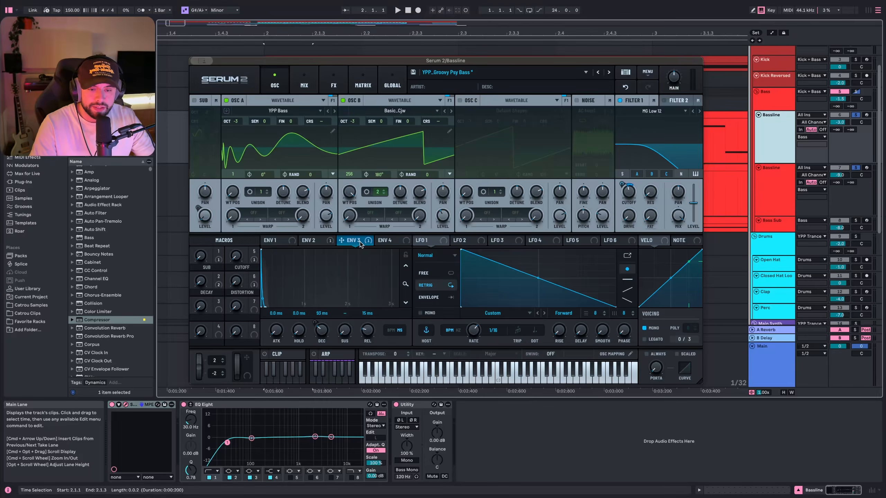
Show Serum 2's effects rack and play the bassline while trying out the Cutoff macro.
left_click(333, 85)
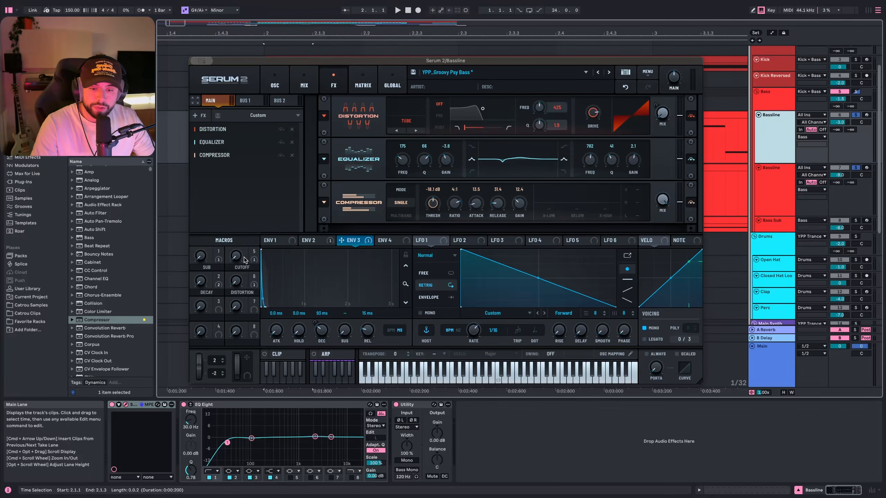
key("space")
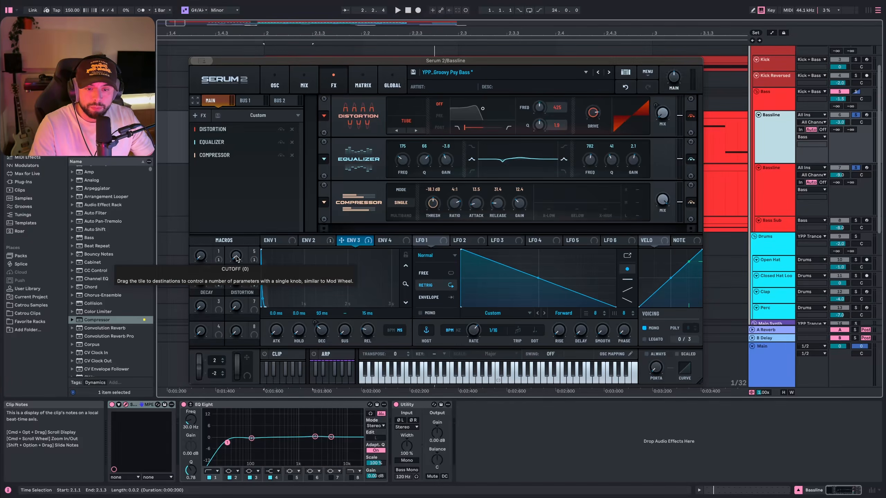
key("space")
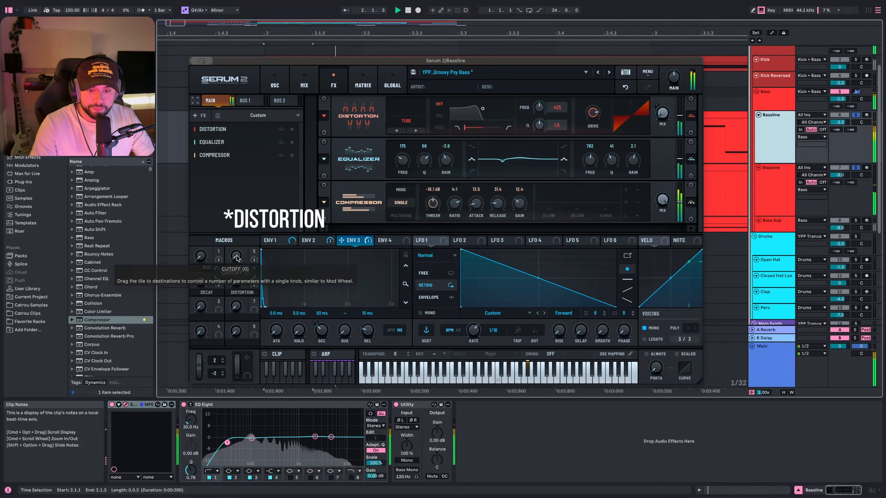
mouse_move(236, 256)
left_mouse_down()
mouse_move(256, 168)
mouse_move(240, 257)
left_mouse_up()
key("space")
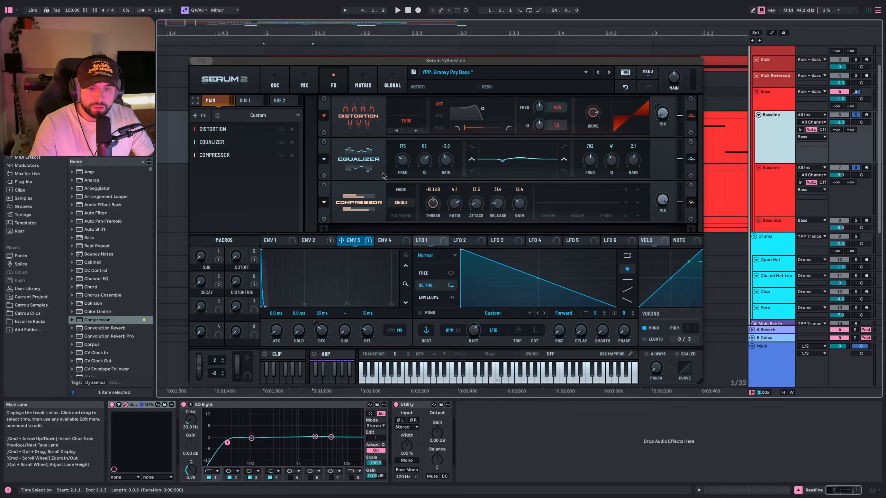
Return Serum 2 to its oscillator view, close it, and inspect the Utility and Shaper devices on the lower Bassline track.
left_click(272, 79)
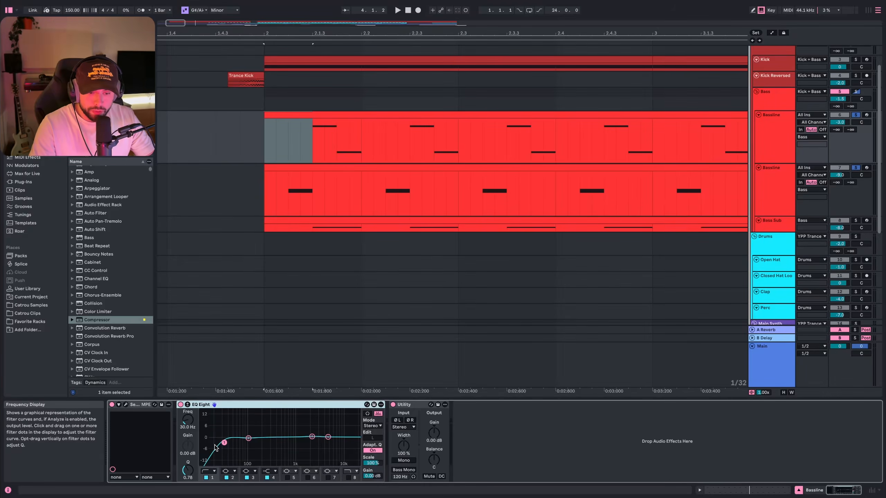
left_click(773, 189)
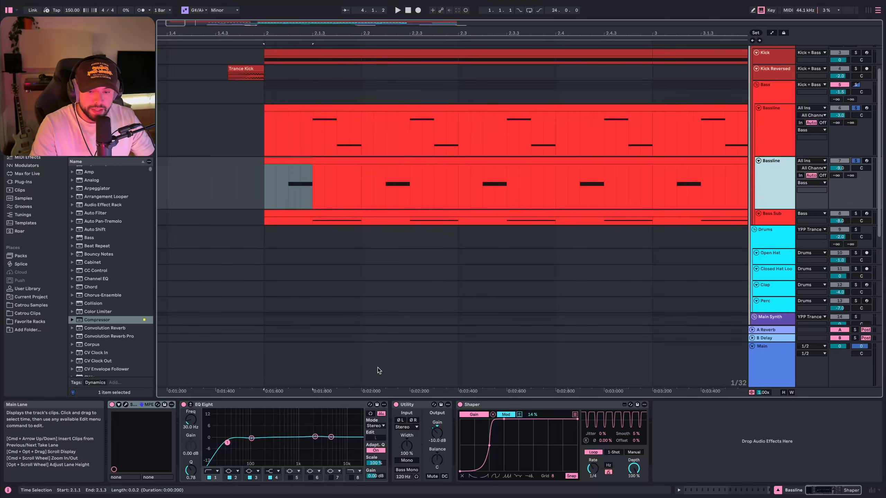
left_click(414, 406)
left_click(483, 405)
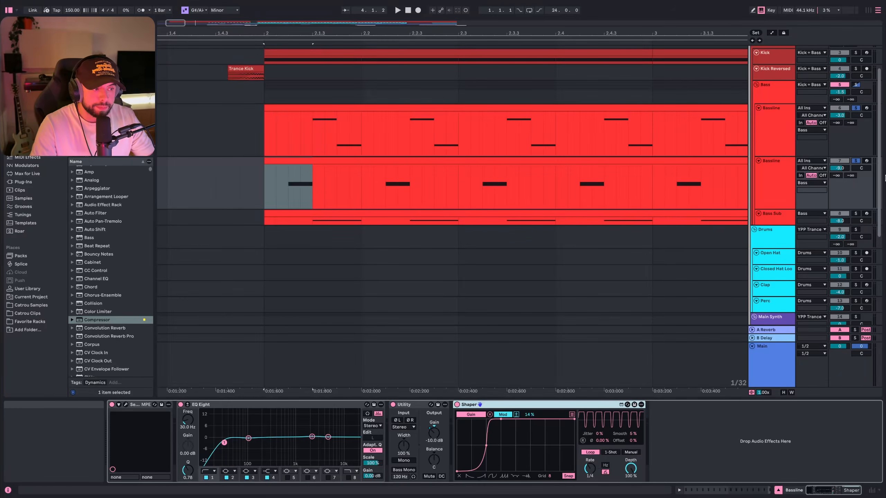
Audition the two soloed Bassline tracks from bar 2, adding the Kick track to the solo.
key("space")
scroll(819, 120, "up", 2)
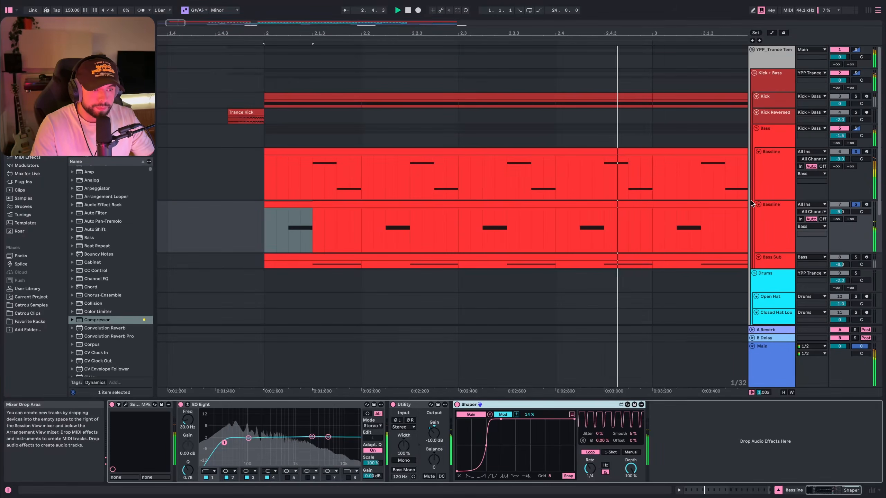
left_click(855, 96, "super")
scroll(561, 224, "down", 2)
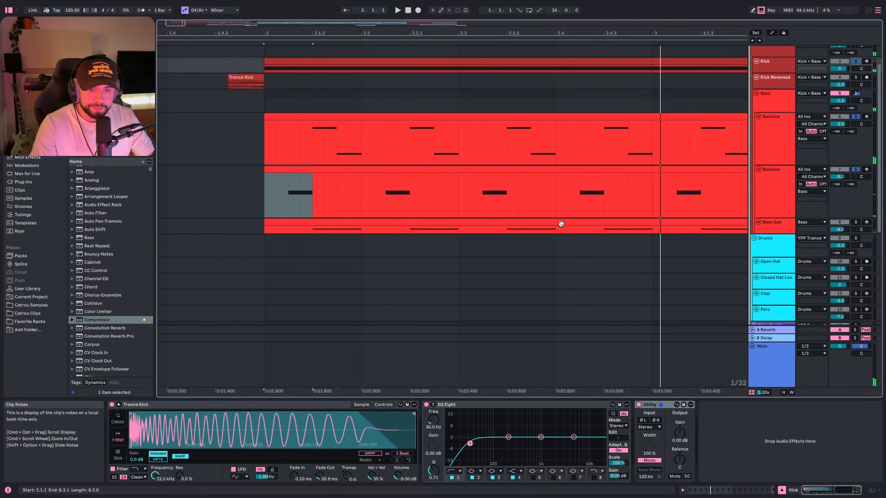
key("space")
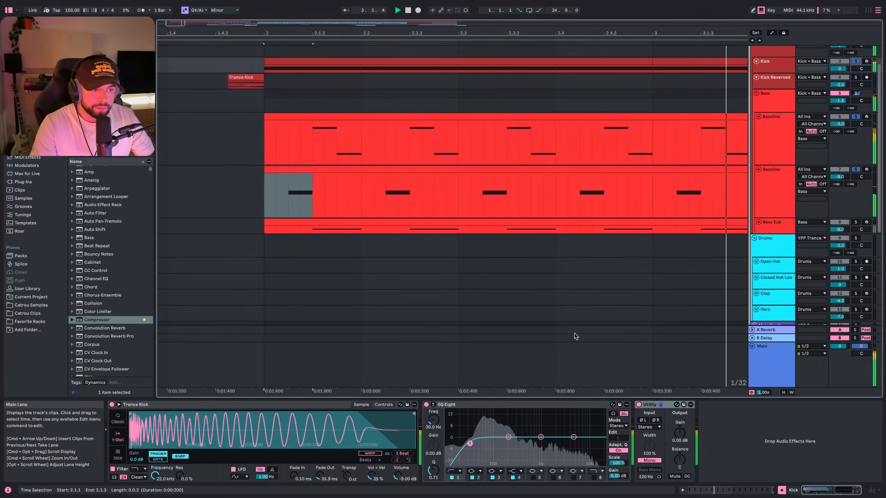
Solo and enlarge the Bass Sub track, and open its Serum 2 instrument with the window repositioned over the arrangement.
scroll(453, 234, "down", 5)
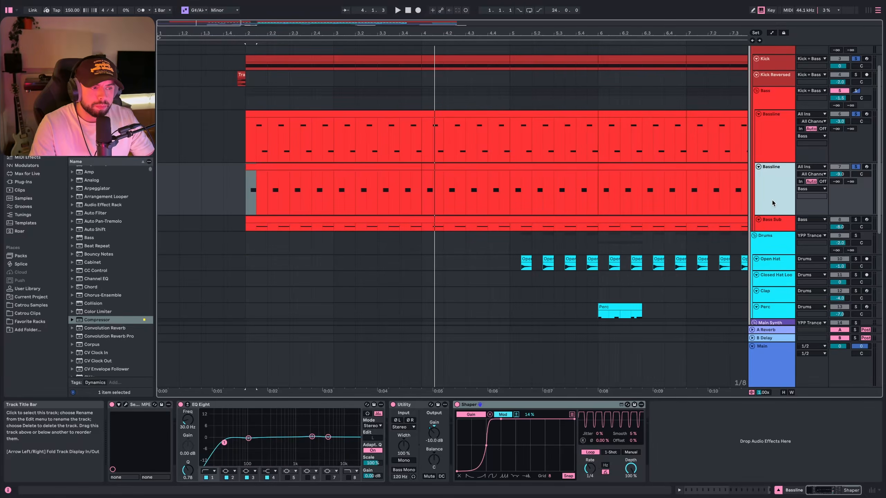
left_click(768, 222)
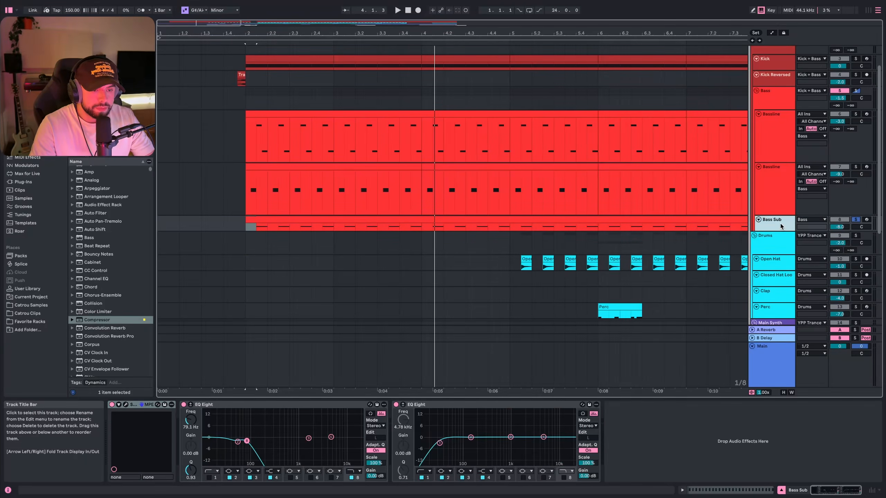
scroll(776, 214, "down", 3)
left_click_drag(768, 184, 769, 228)
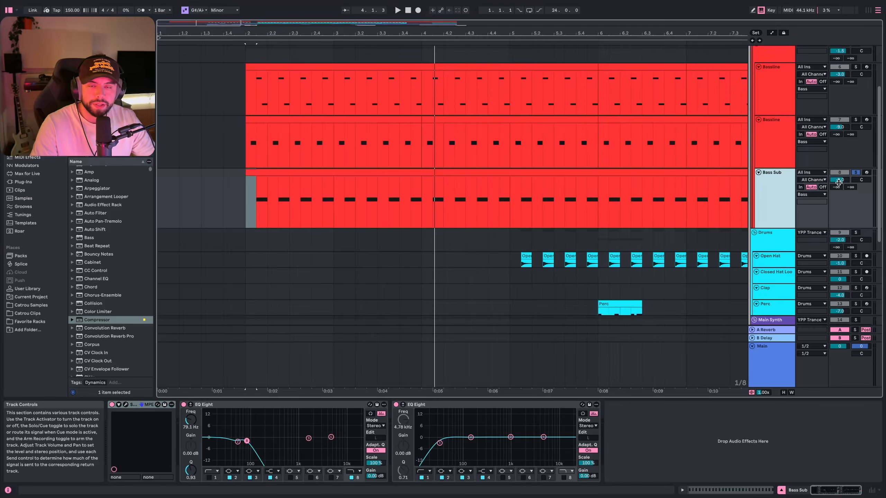
left_click(125, 405)
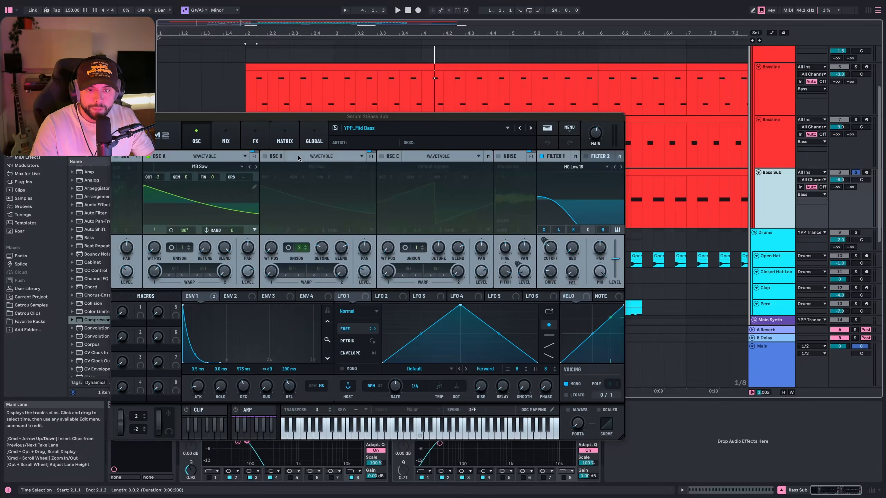
left_click_drag(303, 115, 332, 65)
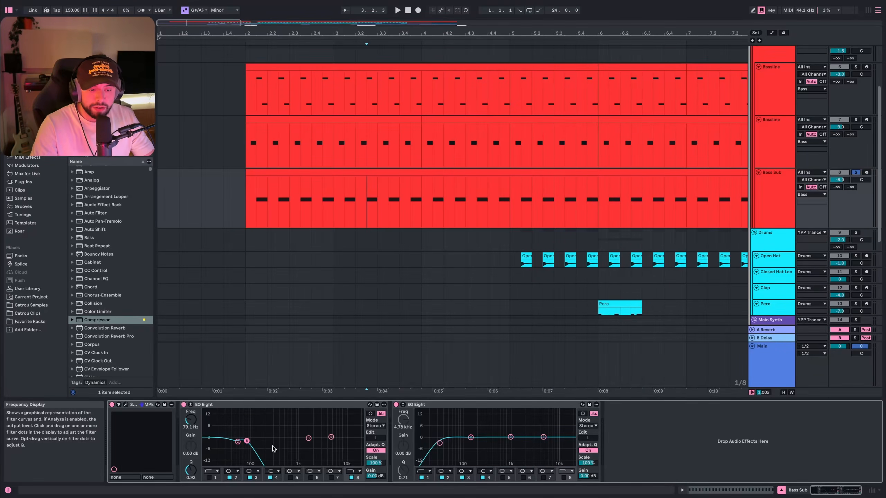
Inspect the low-cut band of Bass Sub's second EQ Eight, and the EQ Eight and Glue Compressor on the Bass group.
left_click(426, 422)
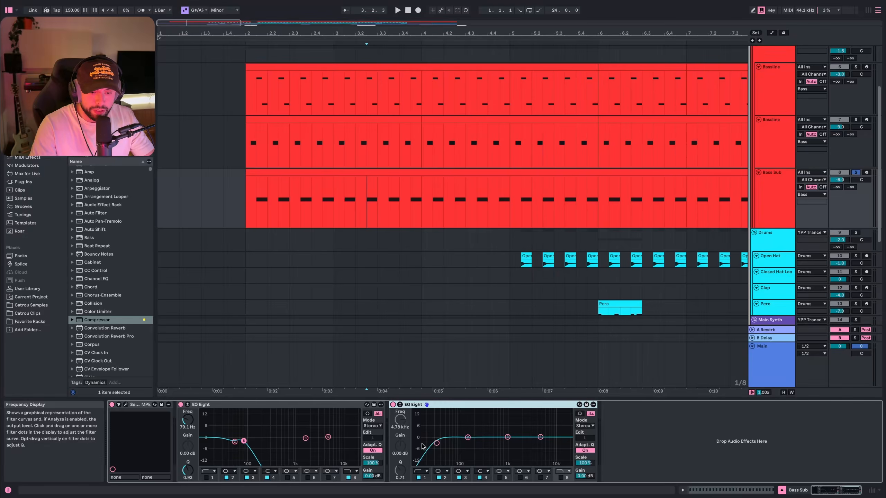
left_click(437, 444)
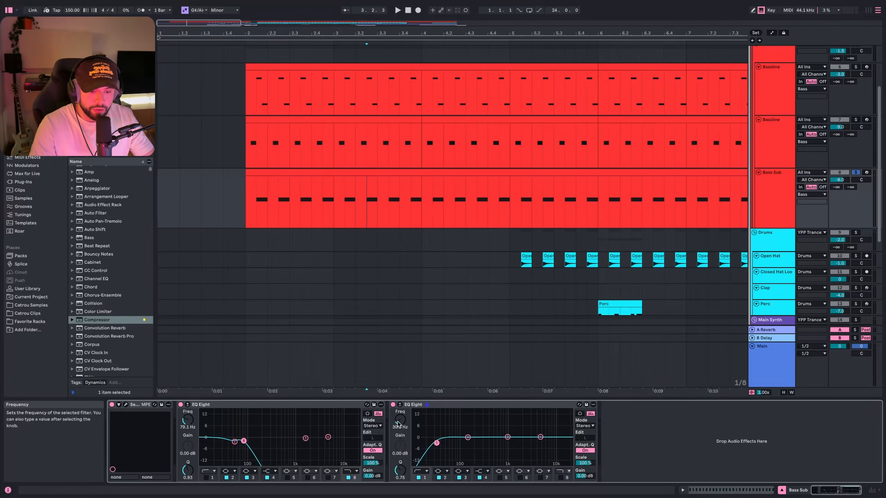
scroll(775, 145, "up", 5)
left_click(773, 141)
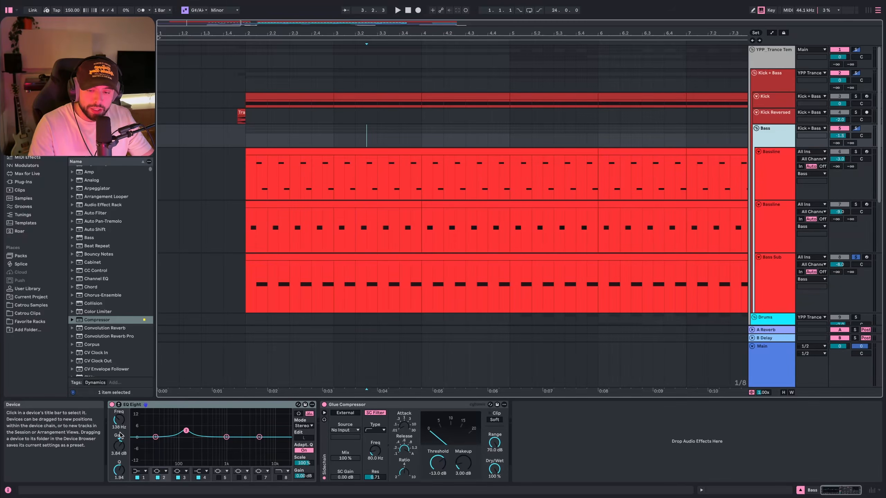
left_click(385, 407)
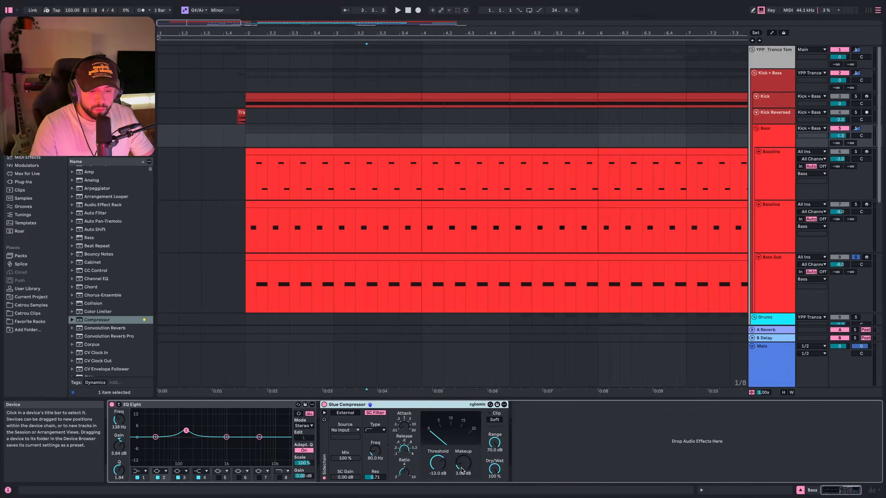
Solo the Bass group and compare its playback with EQ Eight and Glue Compressor bypassed and switched back on.
left_click(371, 366)
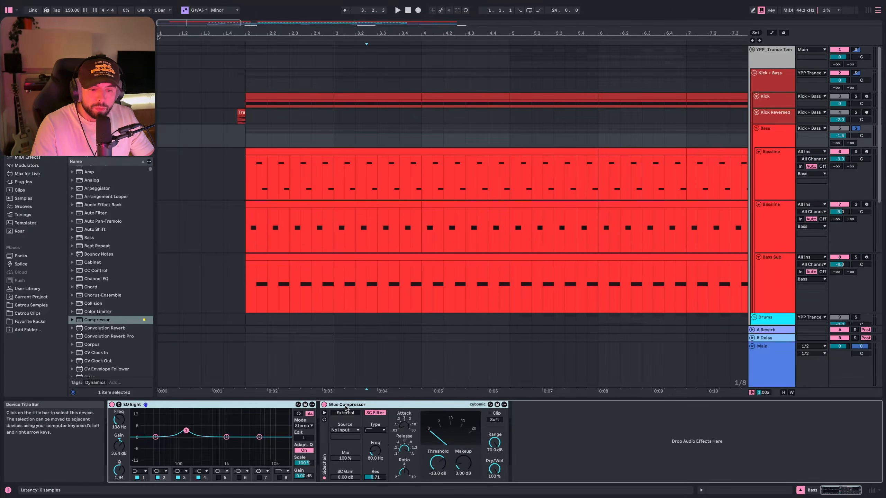
left_click(324, 405)
key("space")
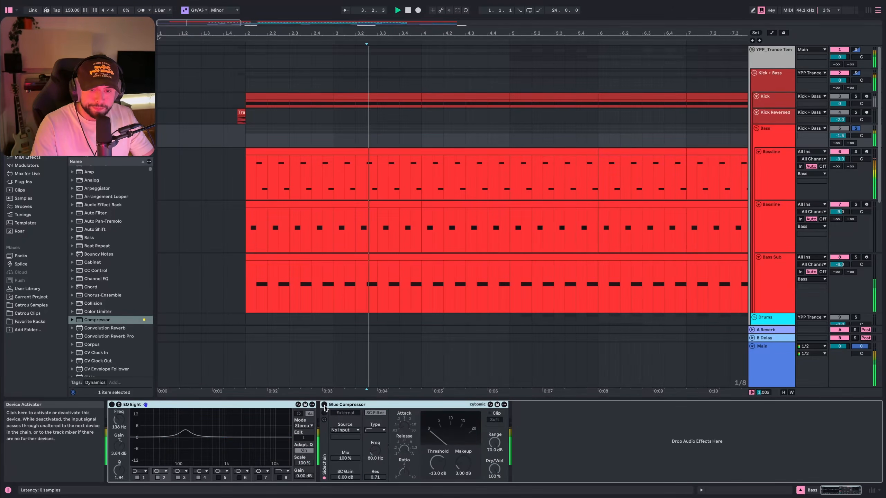
left_click(325, 405)
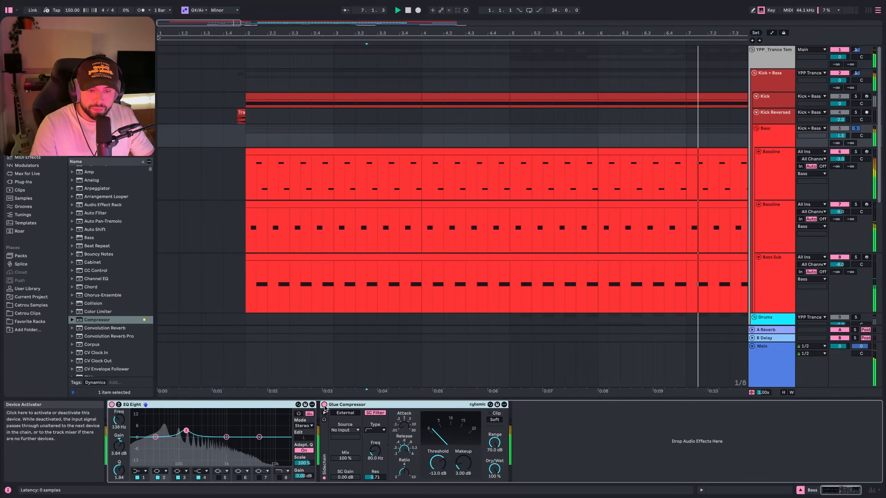
Solo the Kick + Bass group and compare its playback from bar 2 with the Glue Compressor bypassed and re-enabled.
left_click(770, 83)
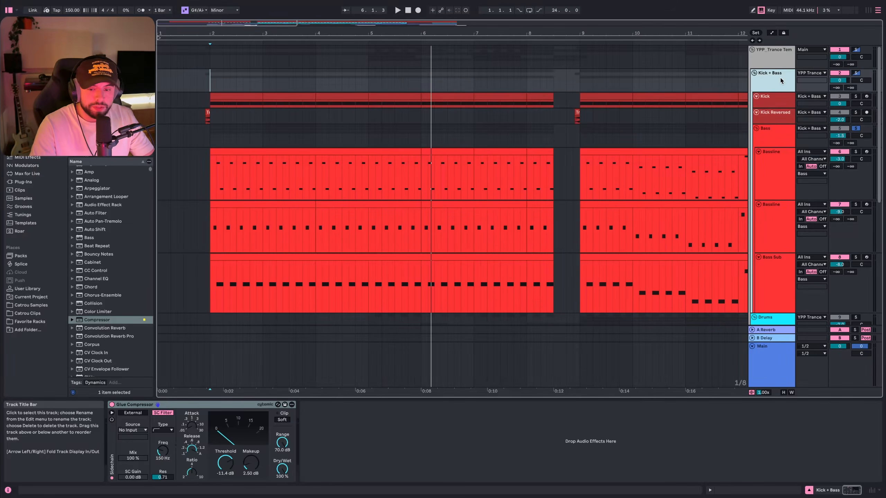
left_click(209, 405)
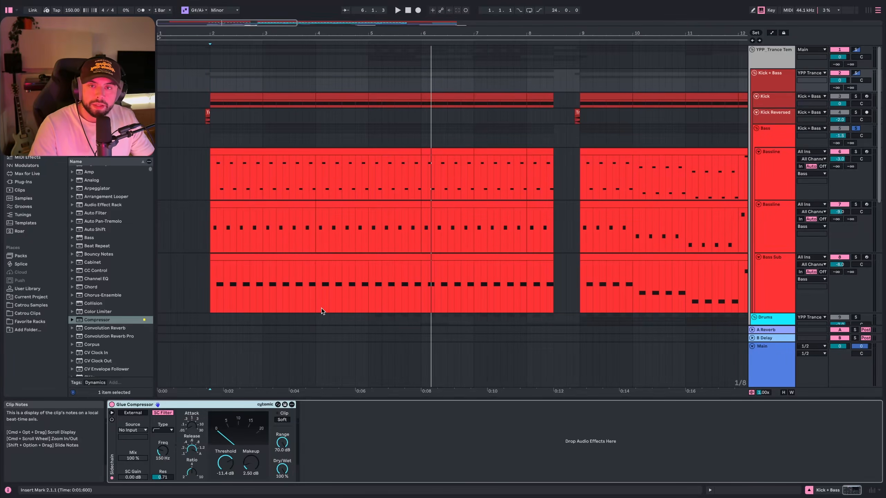
key("space")
left_click(112, 405)
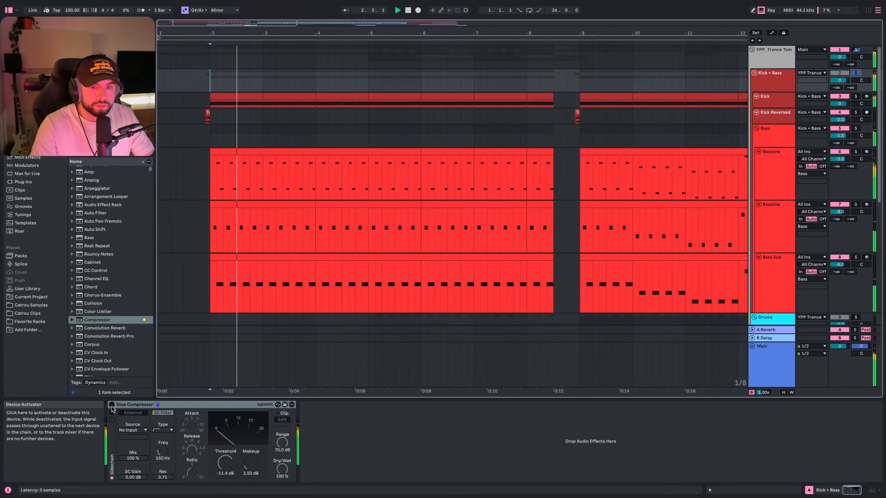
left_click(111, 406)
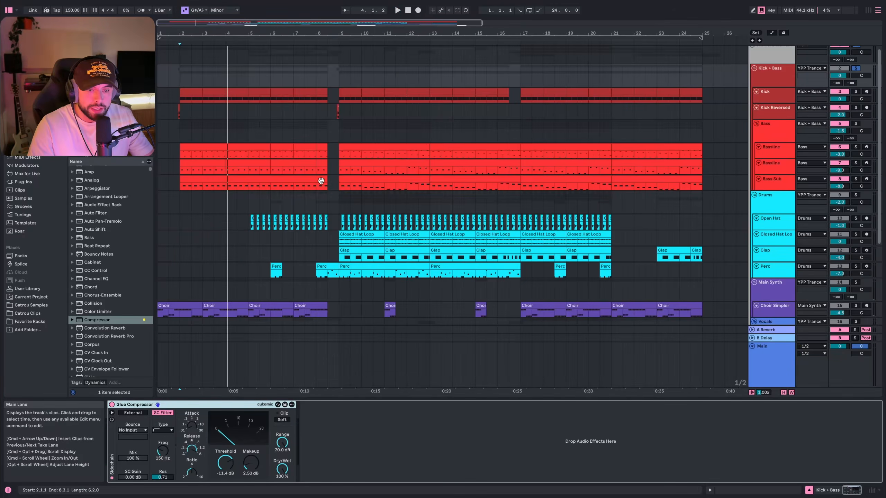
Audition the soloed Drums group from bar 9, and enlarge the Open Hat and Closed Hat Loop tracks.
scroll(303, 187, "down", 2)
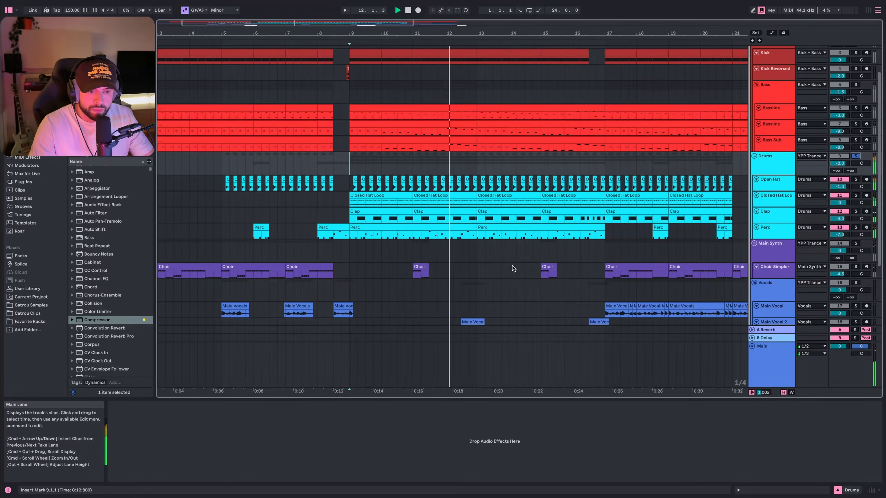
key("space")
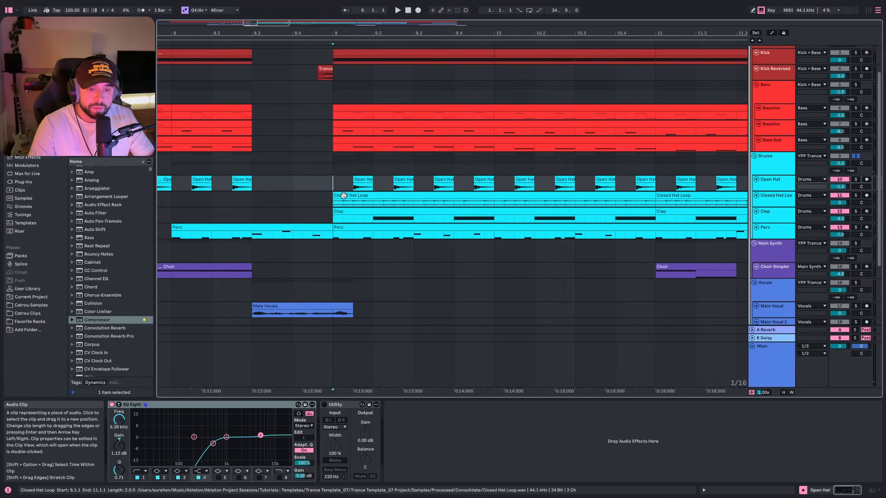
left_click(767, 187)
left_click_drag(767, 192, 770, 259)
scroll(428, 225, "down", 1)
left_click(770, 229)
left_click(766, 207)
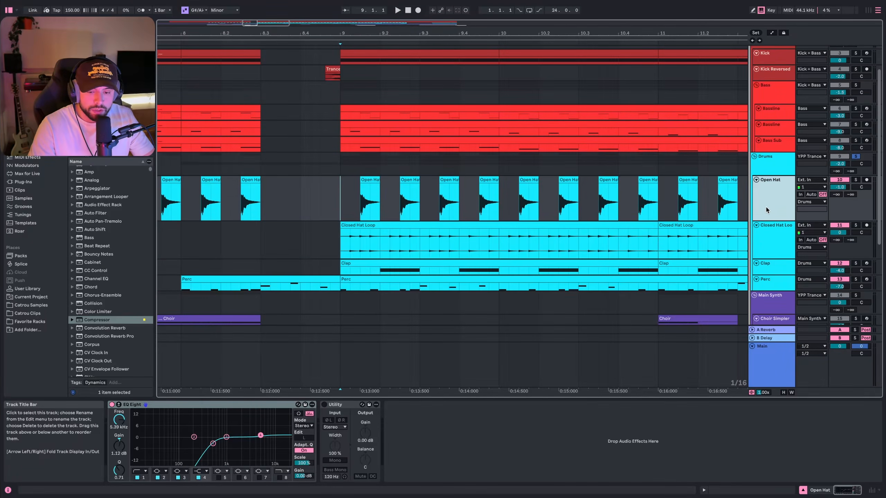
Inspect the Closed Hat Loop track and the Clap track's device chain, selecting the clap's rack.
left_click(764, 248)
scroll(328, 245, "down", 1)
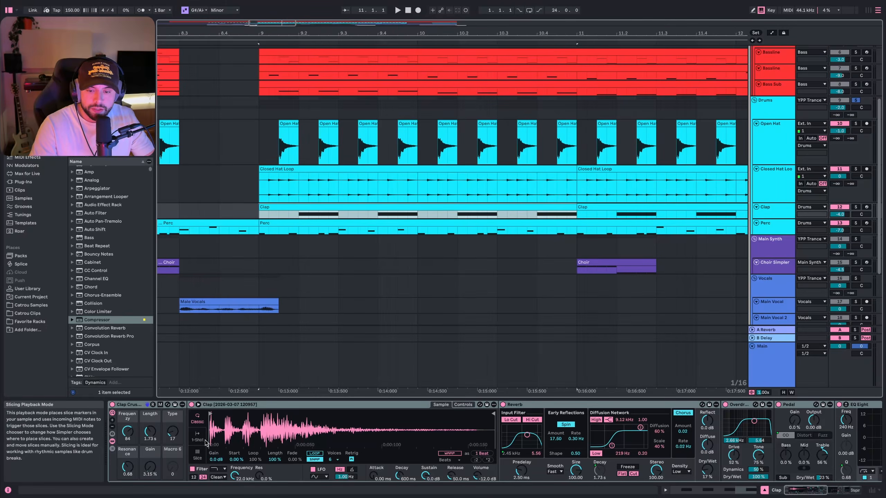
left_click(130, 406)
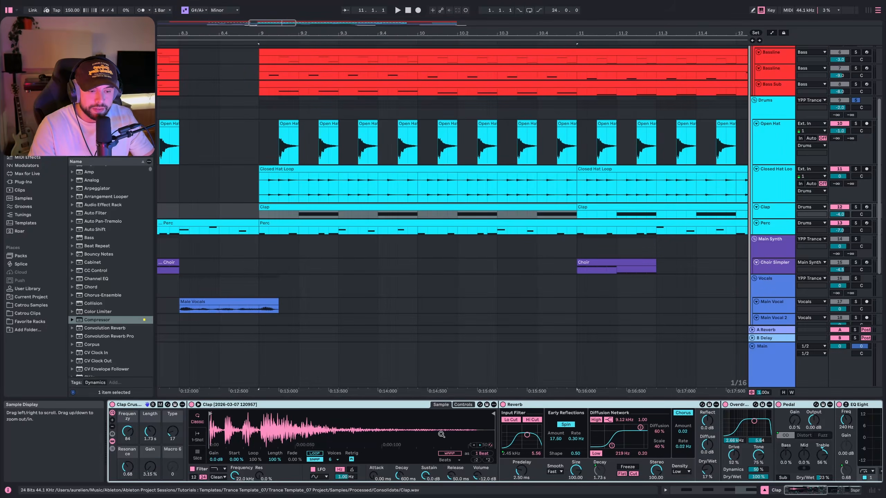
Examine the effects in the Clap track's rack through to Gate and Shaper, and return to the chain's start.
scroll(495, 416, "right", 4)
scroll(495, 416, "right", 9)
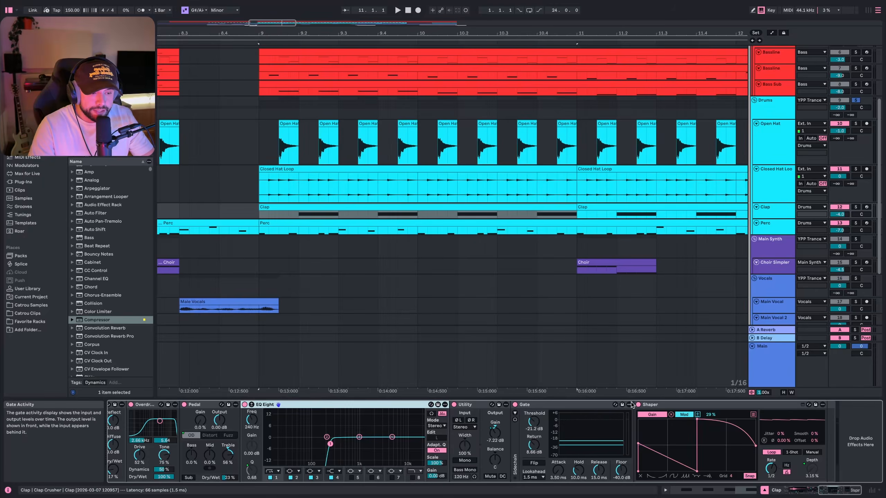
left_click(686, 405)
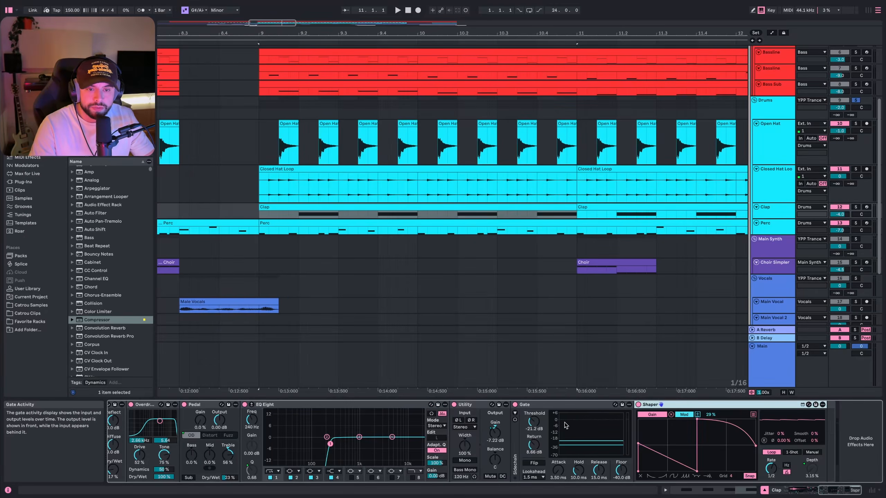
scroll(565, 425, "left", 12)
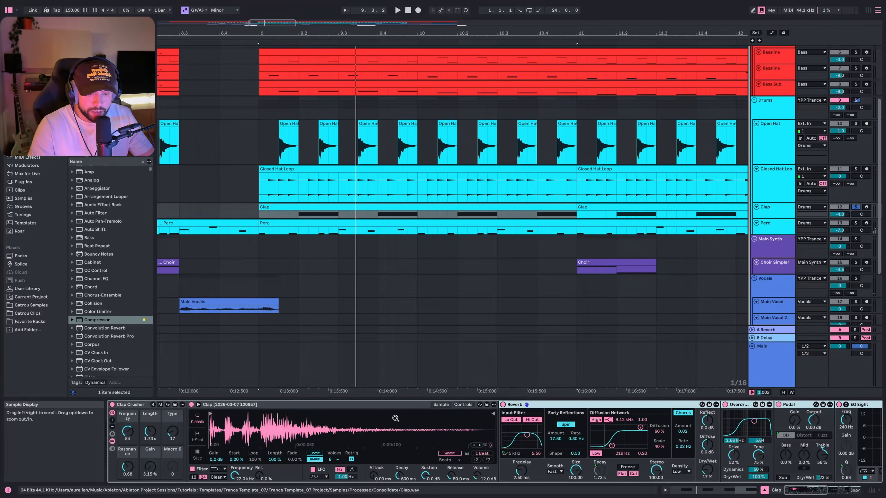
Audition the soloed Clap track from bar 9, comparing playback with its Reverb bypassed and switched back on.
left_click(503, 406)
key("space")
left_click(502, 405)
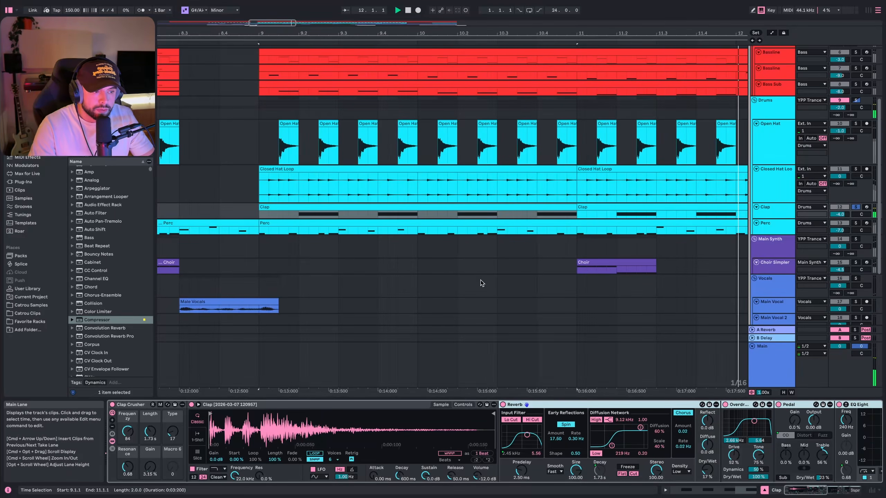
scroll(467, 272, "down", 3)
key("space")
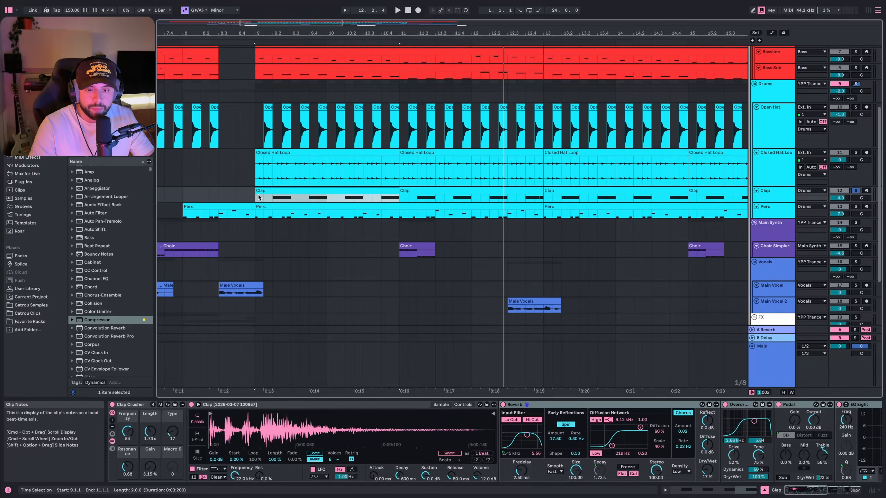
Select the Perc clips from bar 9 and examine the track's Plucky Mallet sampler, EQ Eight, Compressor and Roar's low band.
left_click(303, 208)
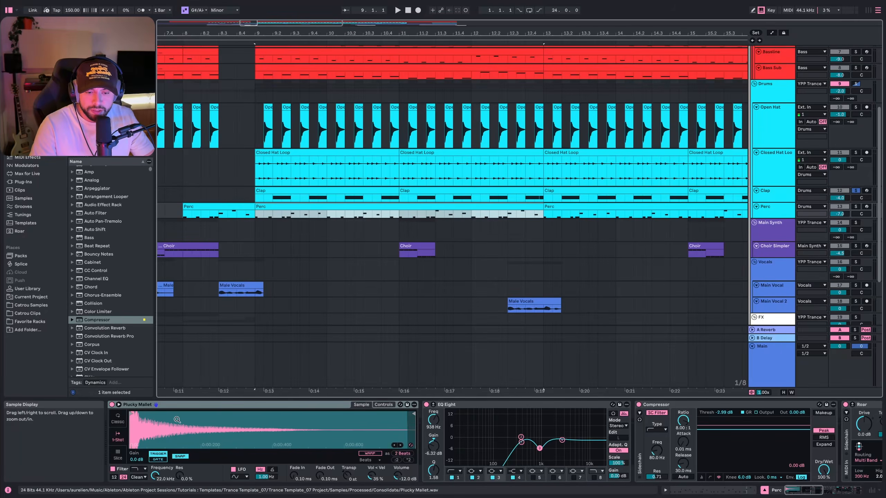
scroll(201, 406, "right", 8)
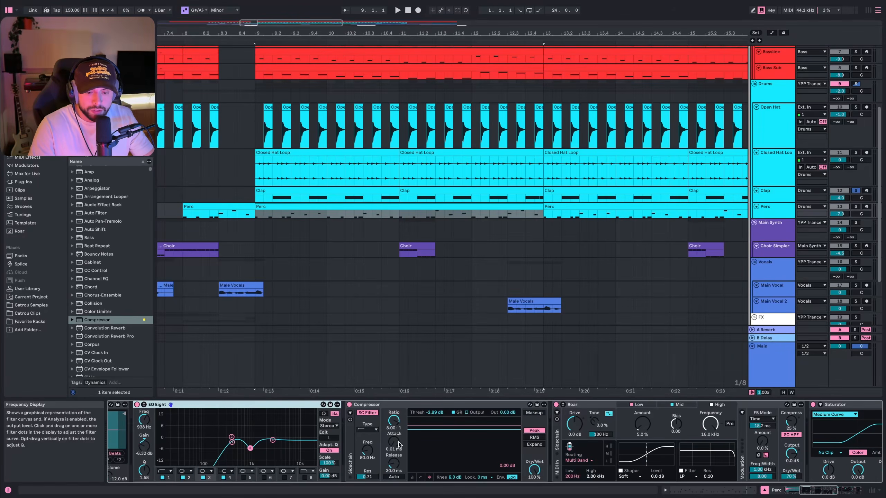
scroll(391, 405, "right", 6)
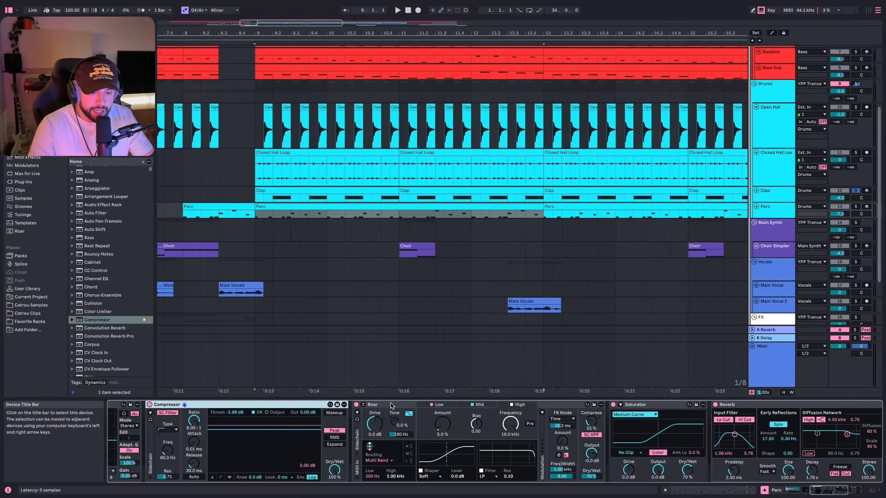
scroll(390, 405, "right", 2)
left_click(401, 406)
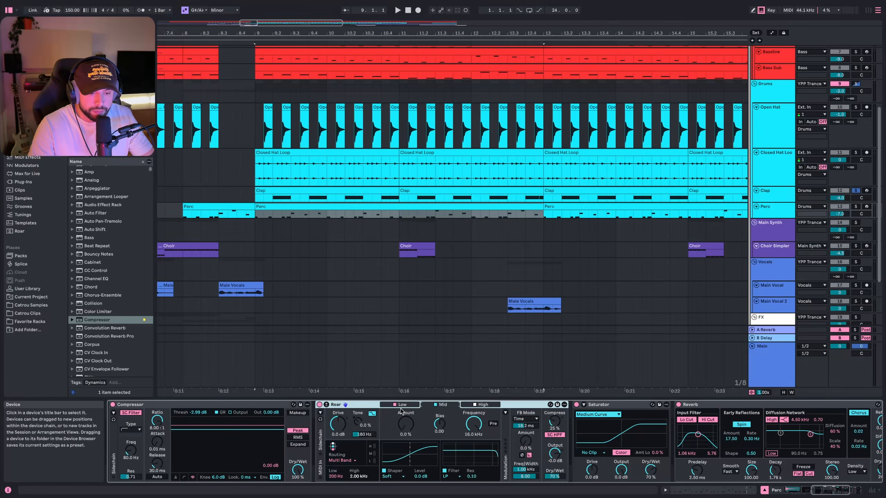
Examine the Saturator, Reverb and Delay at the end of the Perc track's device chain.
left_click(559, 404)
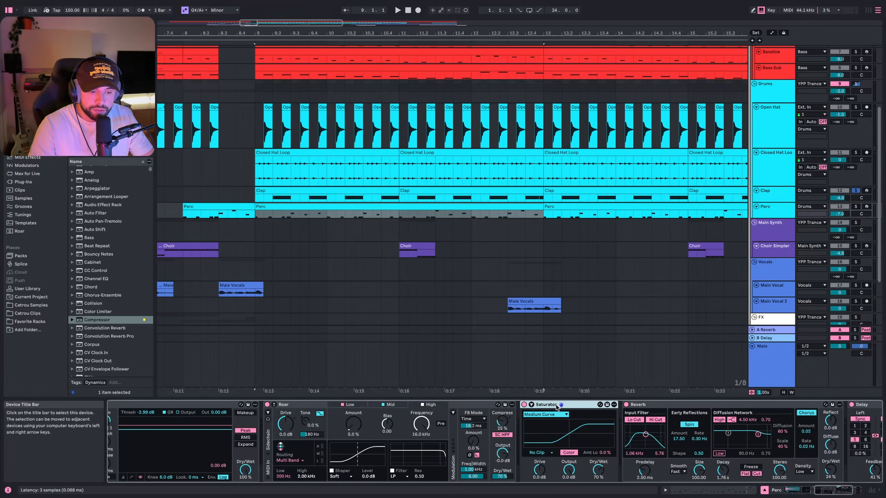
scroll(558, 406, "right", 5)
left_click(521, 405)
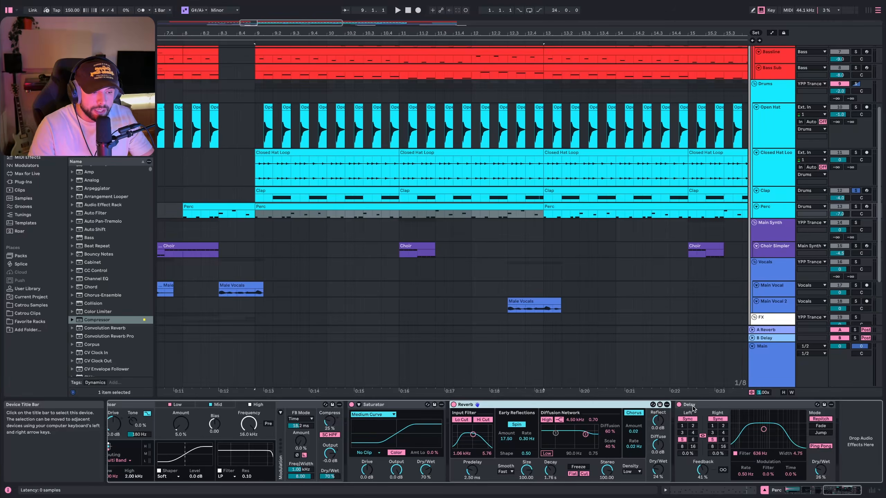
left_click(710, 407)
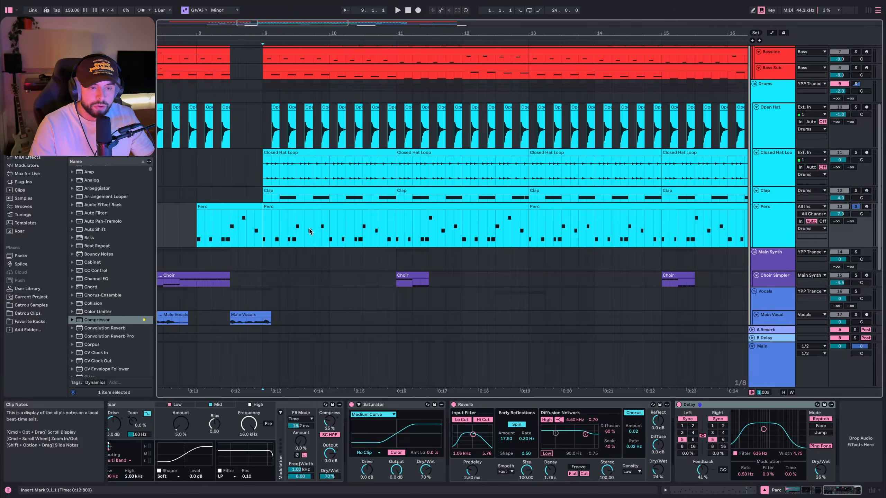
Audition the soloed Perc track from bar 9 and view its clips across the whole arrangement.
key("space")
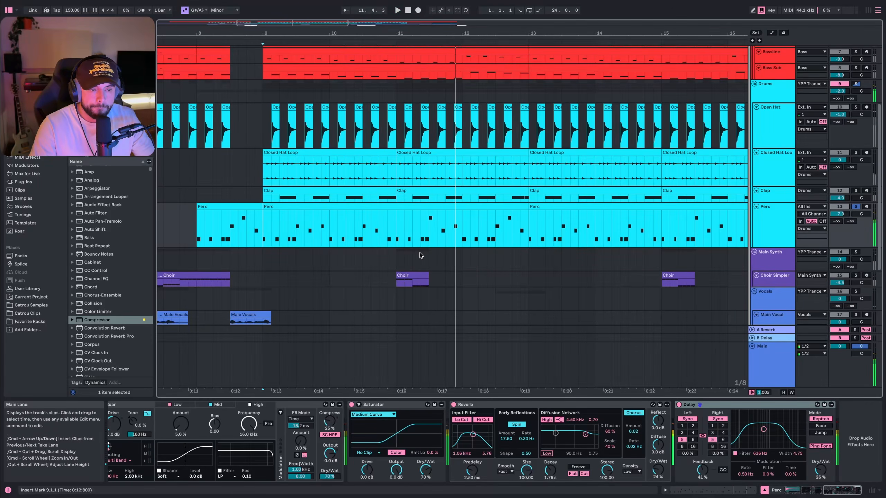
scroll(327, 255, "down", 3, "super")
scroll(303, 260, "down", 4, "super")
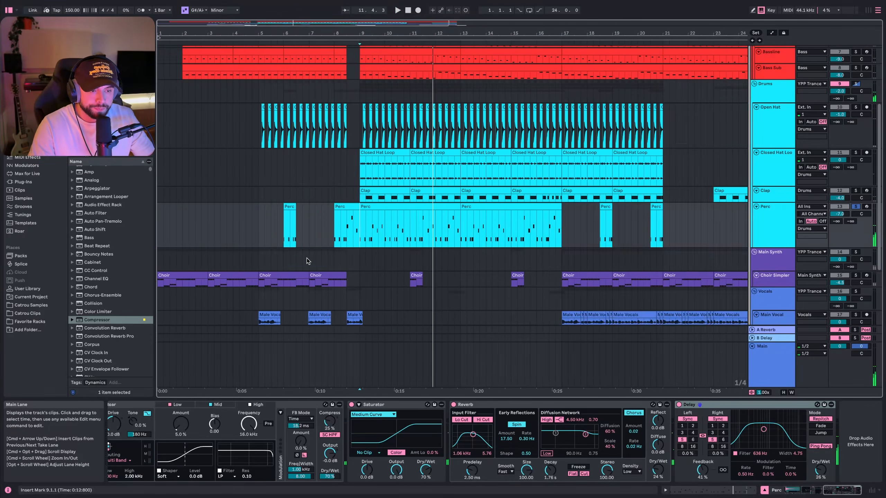
key("space")
left_click(283, 220)
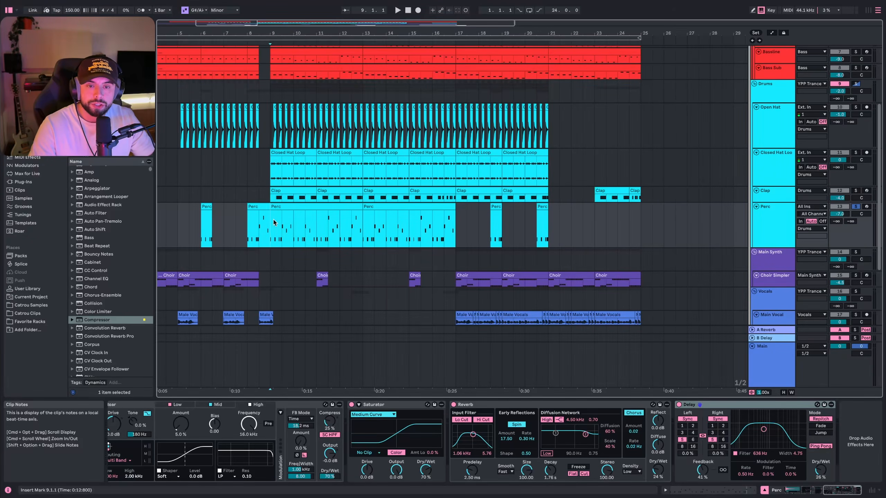
Select the first Choir clip, solo the Main Synth group and play it from bar 1.
scroll(270, 216, "down", 1)
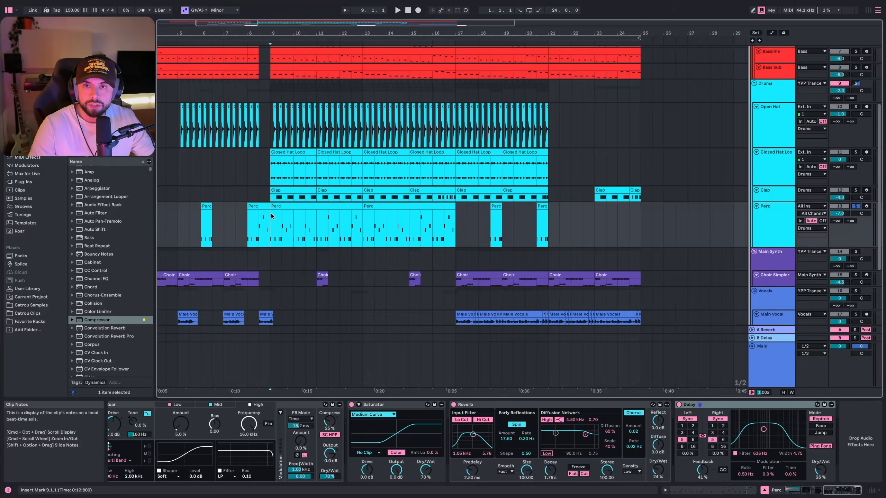
scroll(330, 225, "left", 3)
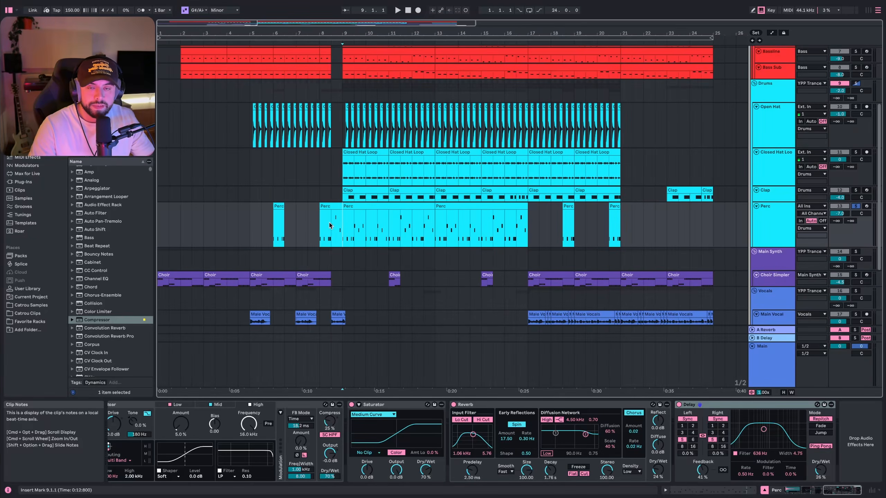
scroll(330, 225, "down", 5)
left_click(772, 224)
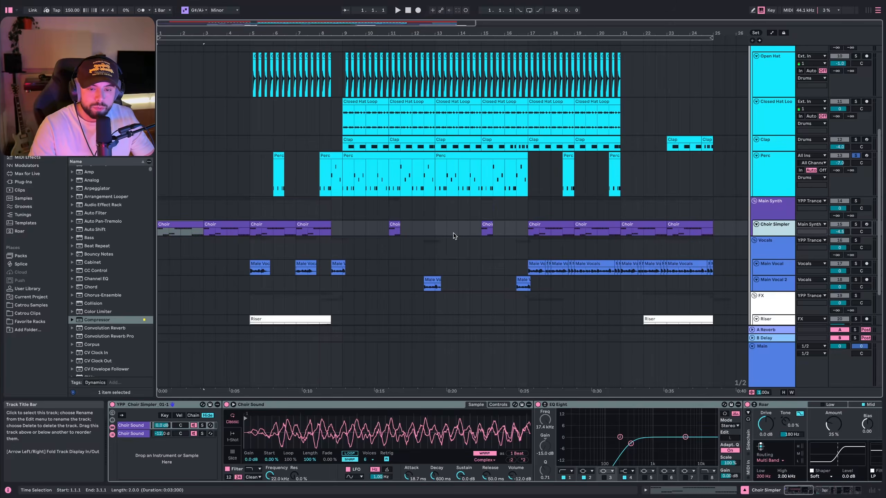
left_click(191, 231)
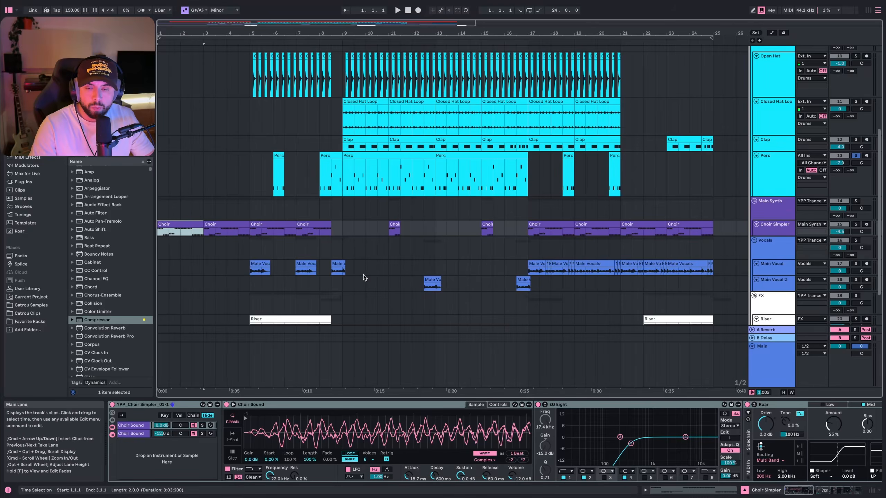
key("Up")
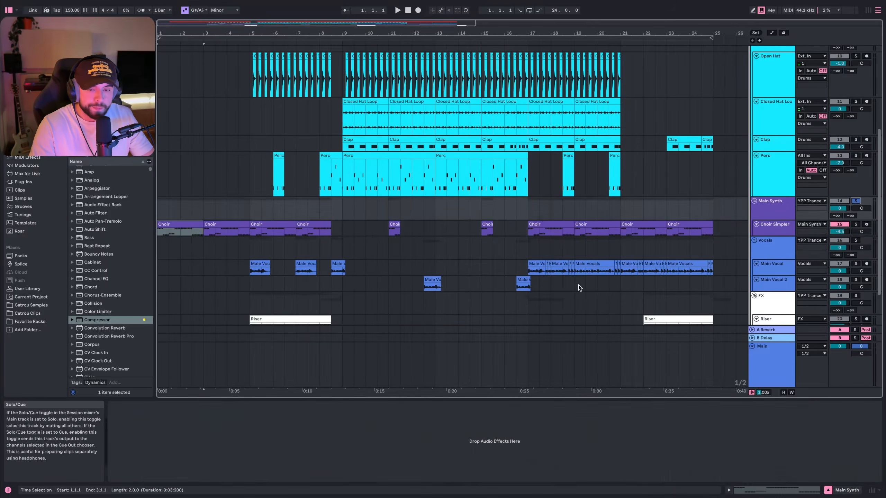
key("space")
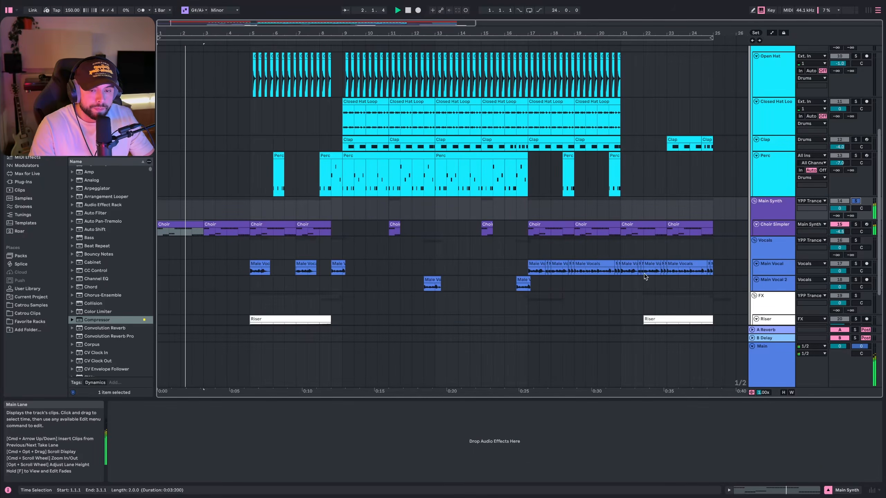
Examine the Choir Simpler track's Choir Sound sampler and its EQ Eight.
key("Down")
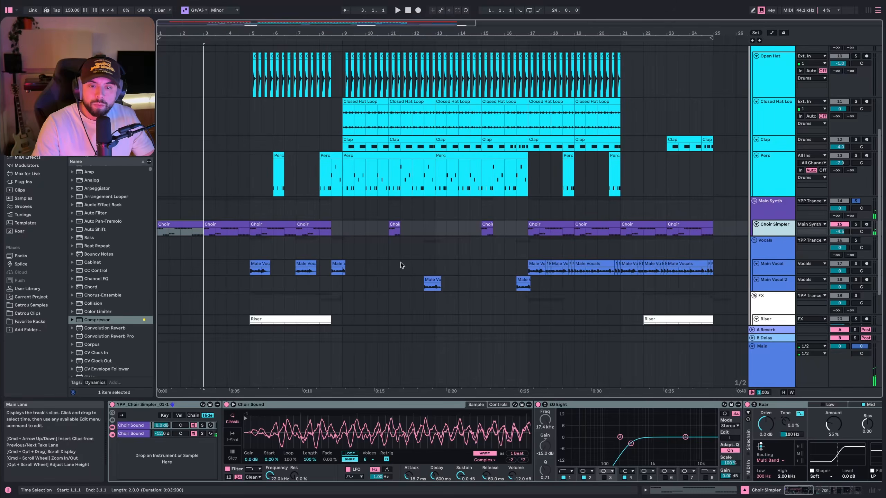
left_click(353, 429)
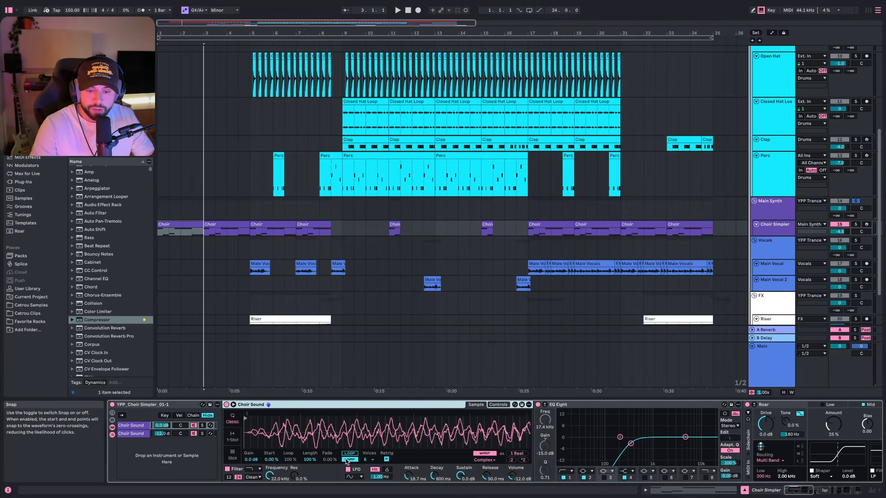
scroll(257, 432, "right", 5)
left_click(394, 405)
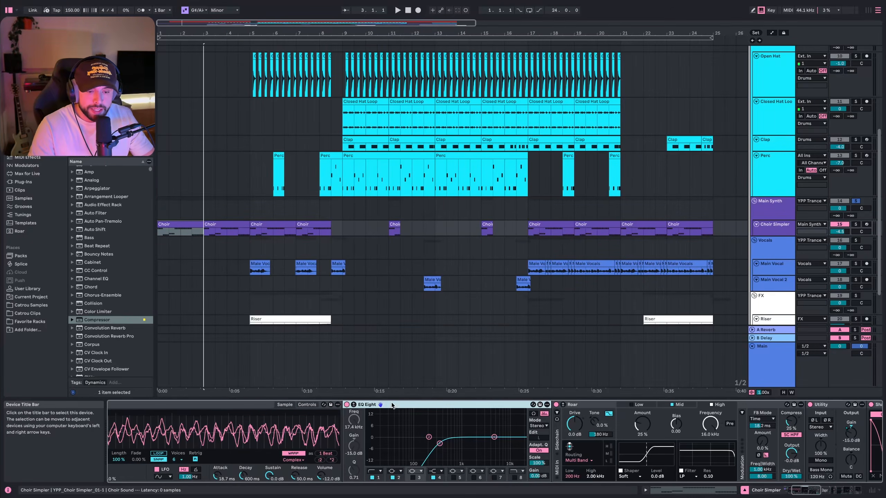
Examine Roar's settings and its Mid band on the Choir Simpler track, and select the Shaper.
scroll(401, 432, "right", 3)
scroll(406, 425, "right", 3)
left_click(409, 407)
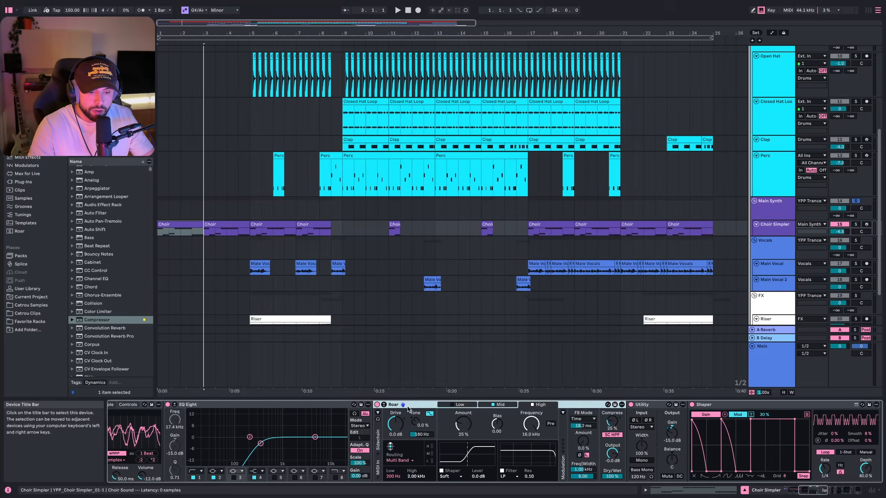
left_click(498, 405)
scroll(535, 412, "right", 7)
left_click(523, 405)
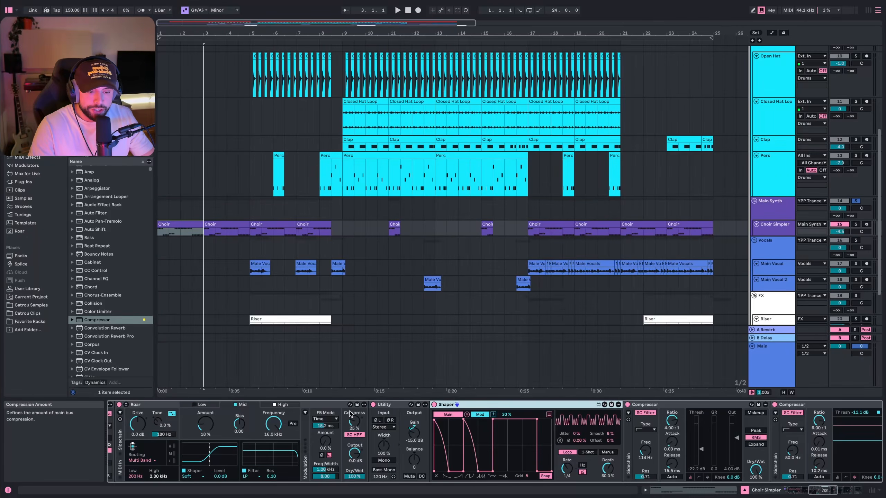
Select Utility together with Shaper, and show and hide the LFOTool and kHs Trance Gate plug-in windows for comparison.
left_click(396, 405, "shift")
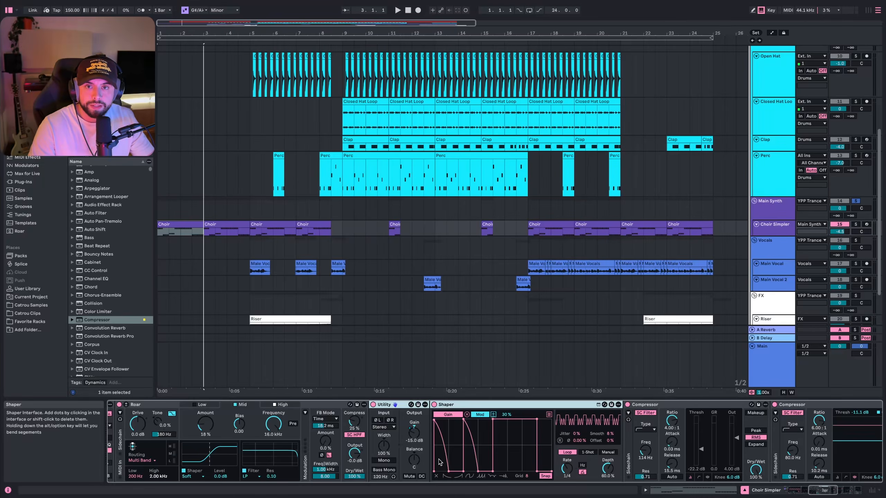
key("super+alt+p")
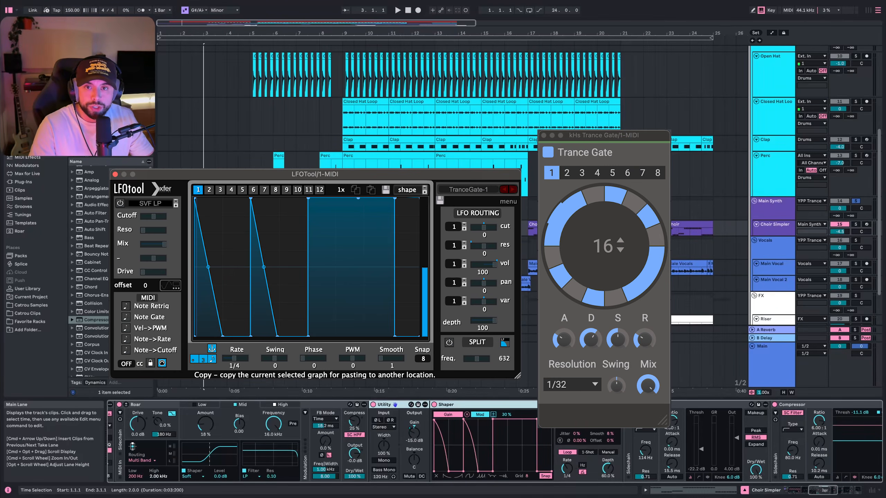
key("super+alt+p")
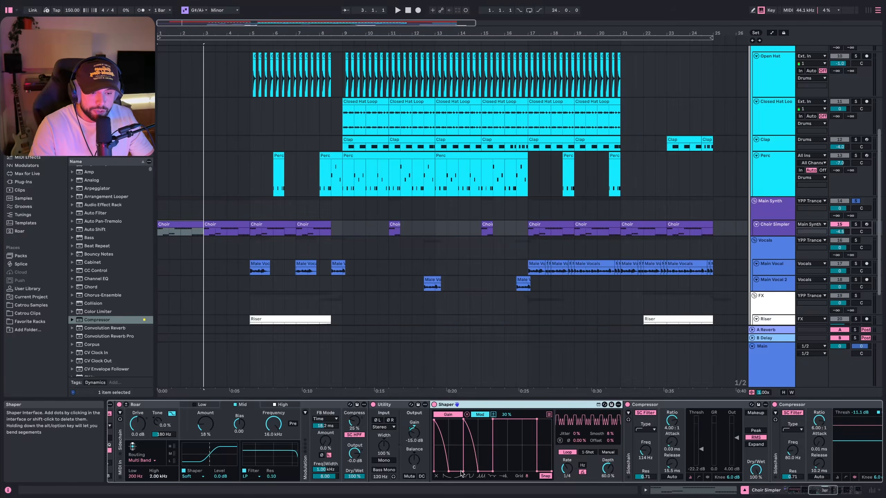
Examine the two Compressors that follow the Shaper in the Choir Simpler track's device chain.
scroll(520, 427, "right", 1)
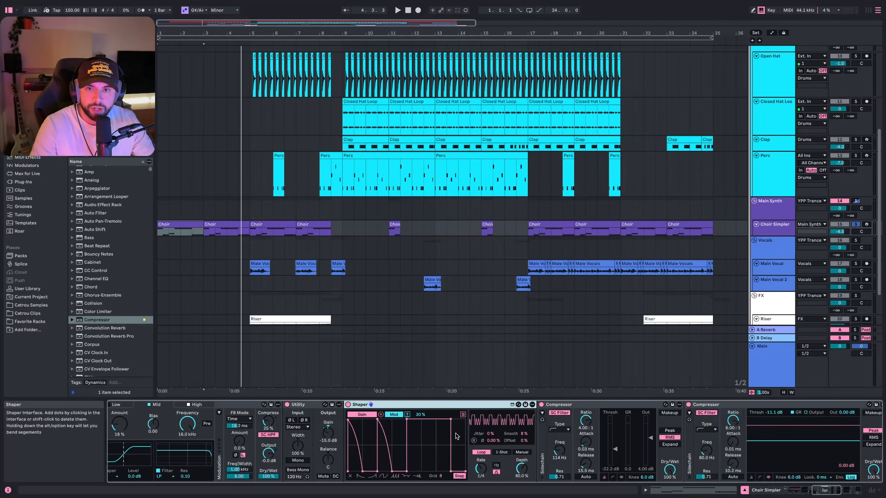
scroll(456, 436, "right", 5)
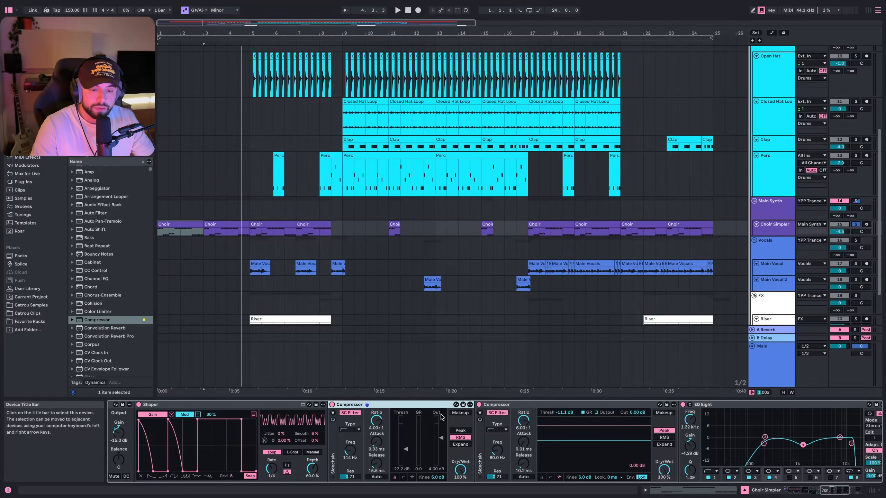
scroll(441, 417, "right", 4)
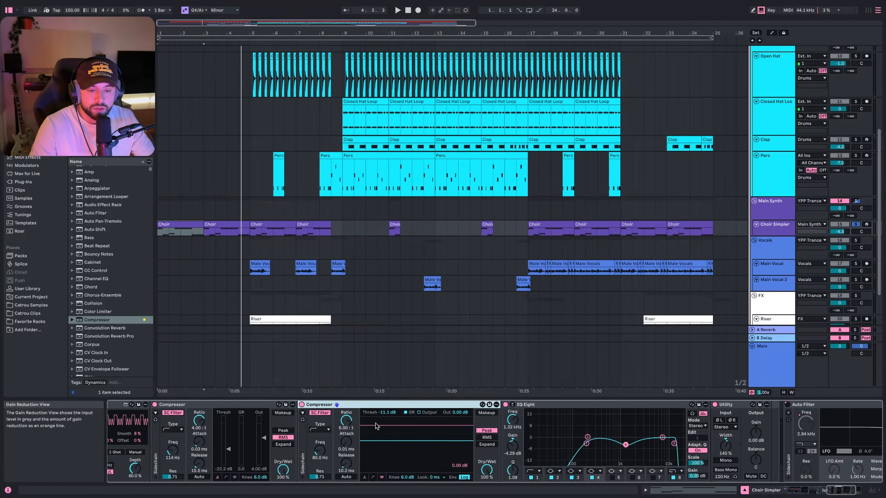
scroll(397, 428, "right", 2)
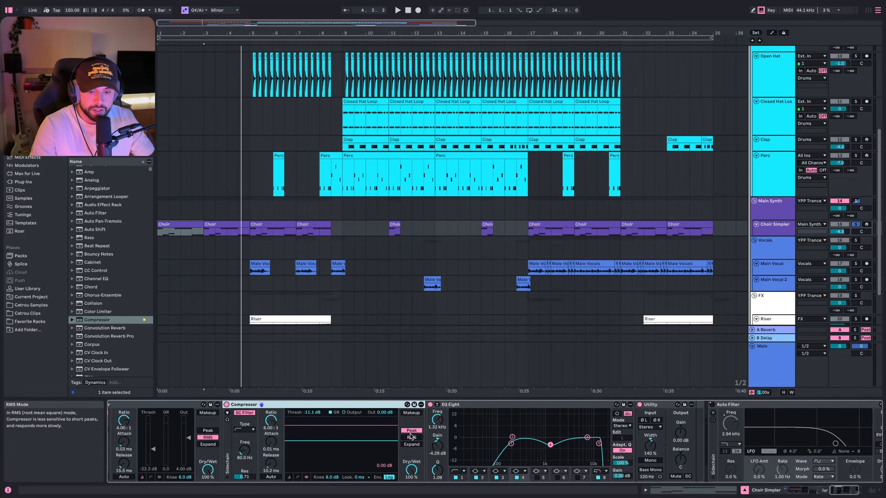
Examine the mid-range dip in the Choir Simpler track's second EQ Eight and the Utility that follows it.
left_click(480, 406)
scroll(475, 418, "right", 2)
left_click(486, 445)
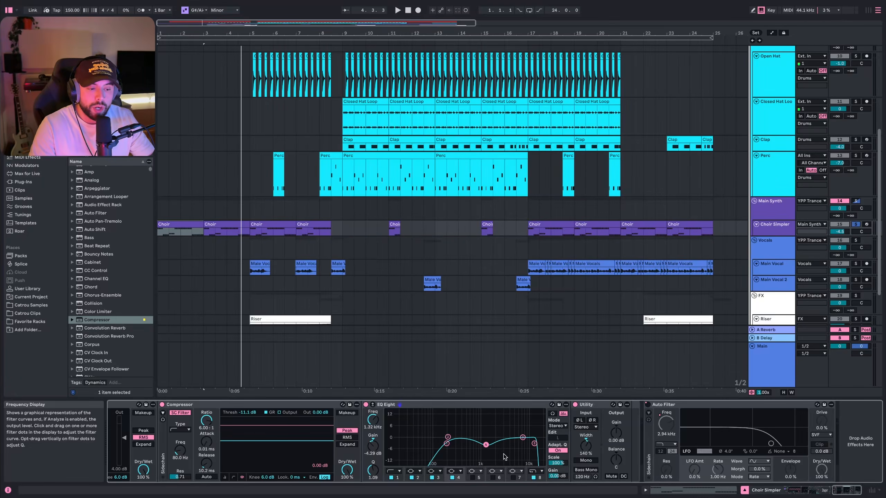
left_click(598, 435)
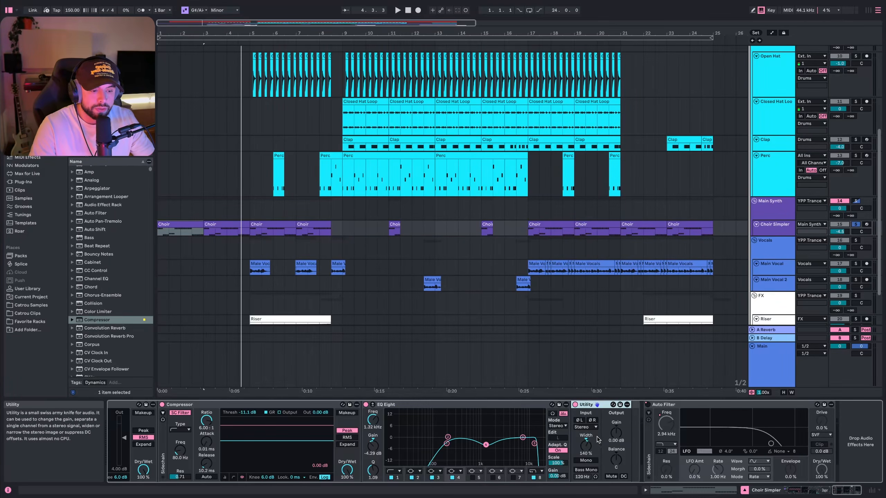
Compare the two Choir Sound chains in the Choir Simpler track's instrument rack and select the second chain.
scroll(131, 439, "left", 20)
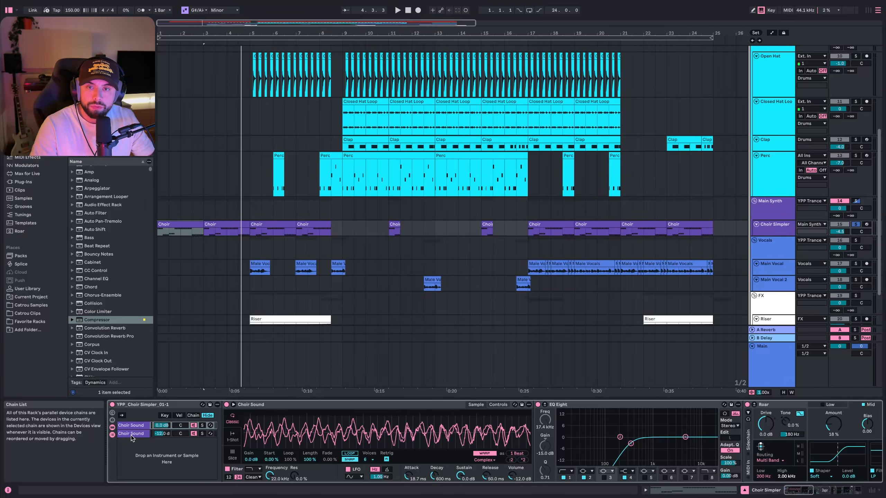
left_click(135, 426)
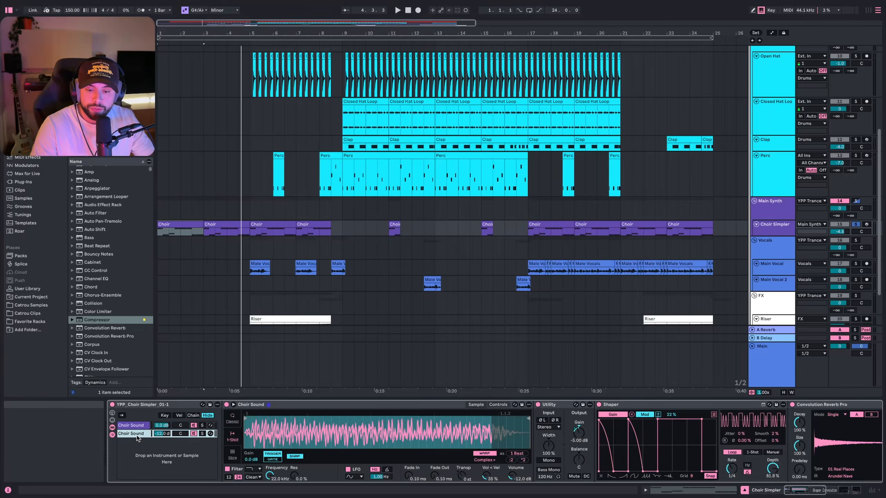
right_click(125, 430)
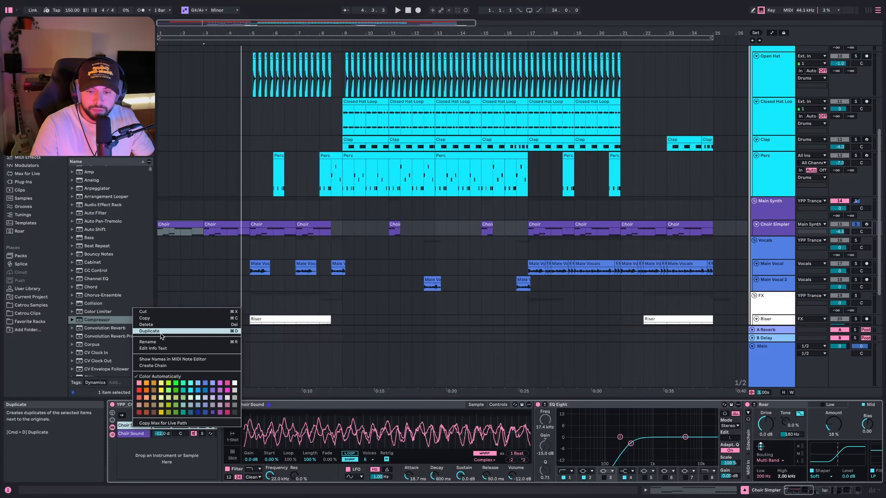
left_click(122, 428)
left_click(127, 434)
Examine the Shaper, Convolution Reverb Pro and EQ Eight in the second Choir Sound chain.
scroll(127, 434, "right", 9)
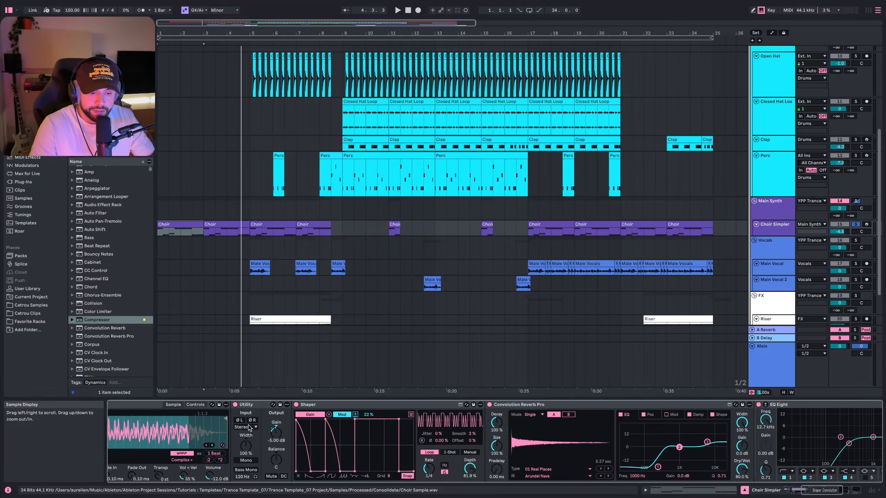
left_click(349, 406)
scroll(349, 407, "right", 5)
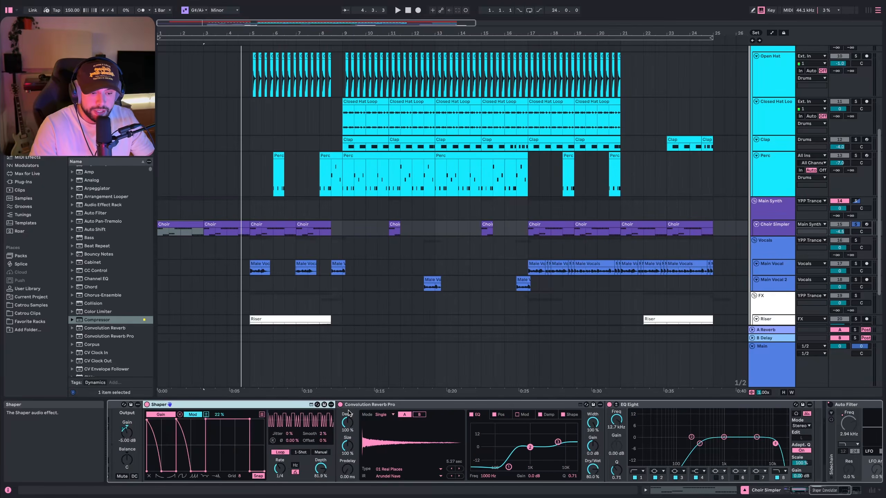
left_click(441, 405)
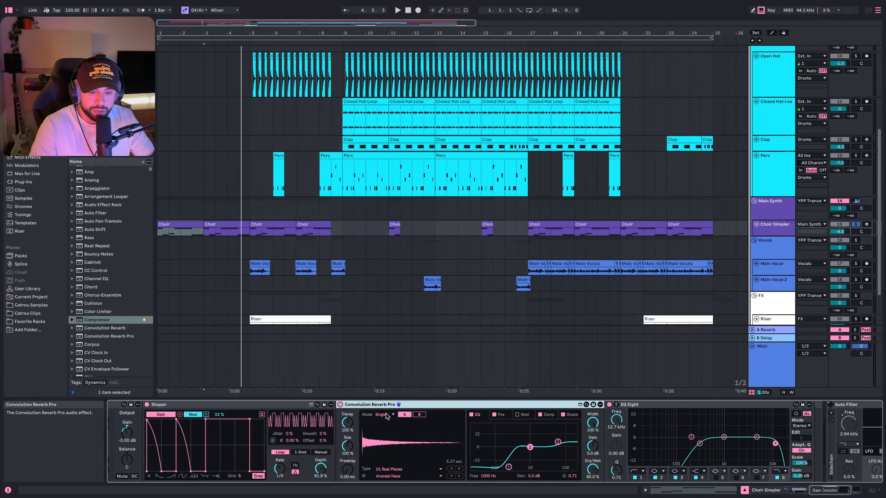
scroll(388, 411, "right", 4)
left_click(474, 406)
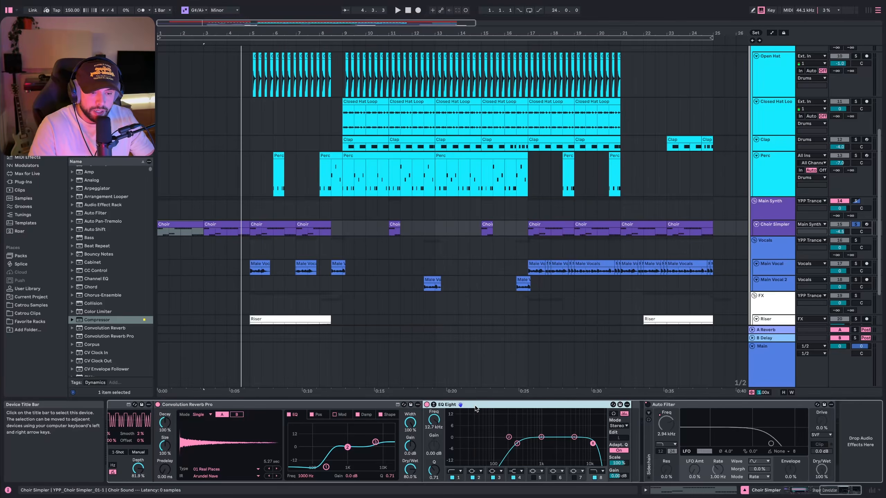
scroll(480, 421, "left", 14)
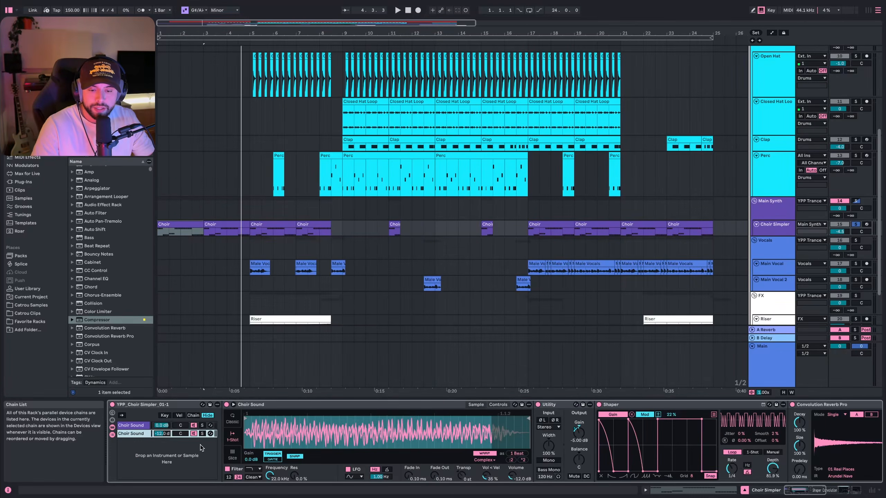
left_click(177, 232)
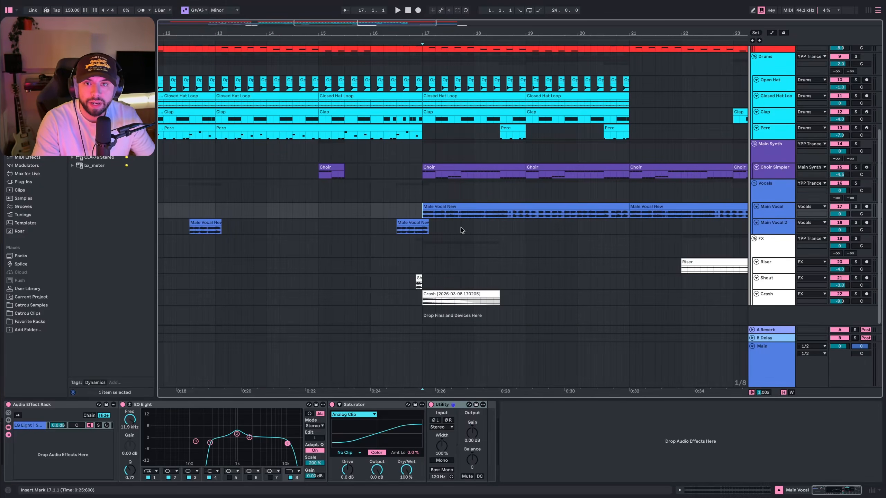
Solo the Vocals group and audition it from bar 17, and inspect the second band of the Main Vocal's EQ Eight.
scroll(461, 227, "right", 5)
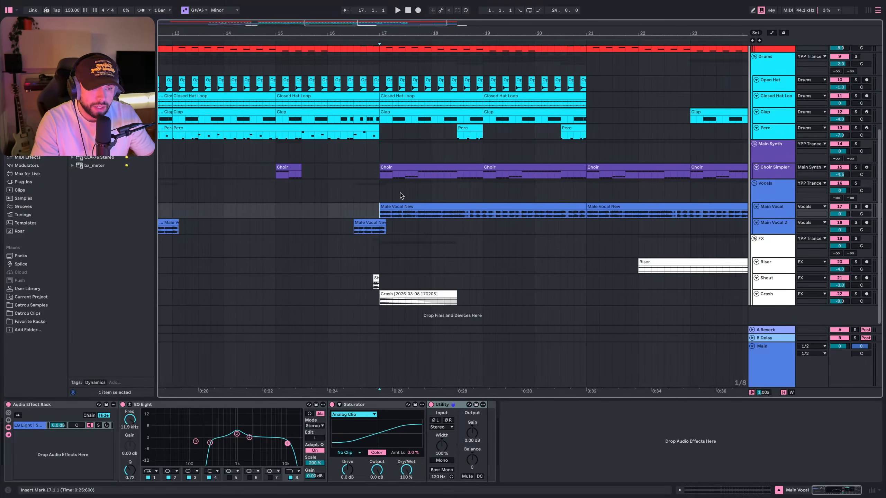
left_click(855, 183)
key("space")
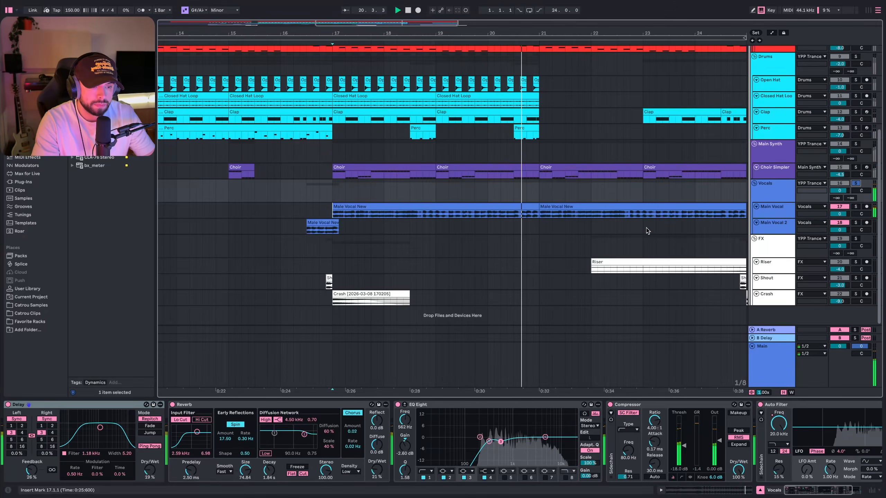
key("space")
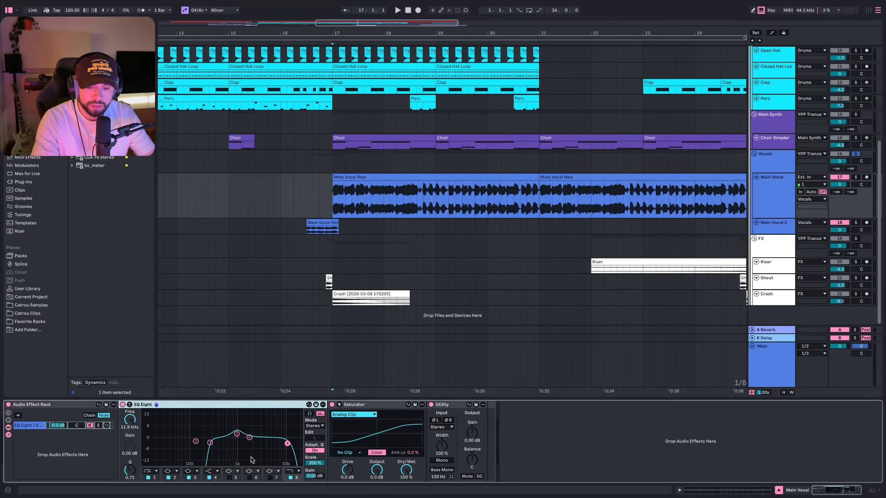
left_click(237, 434)
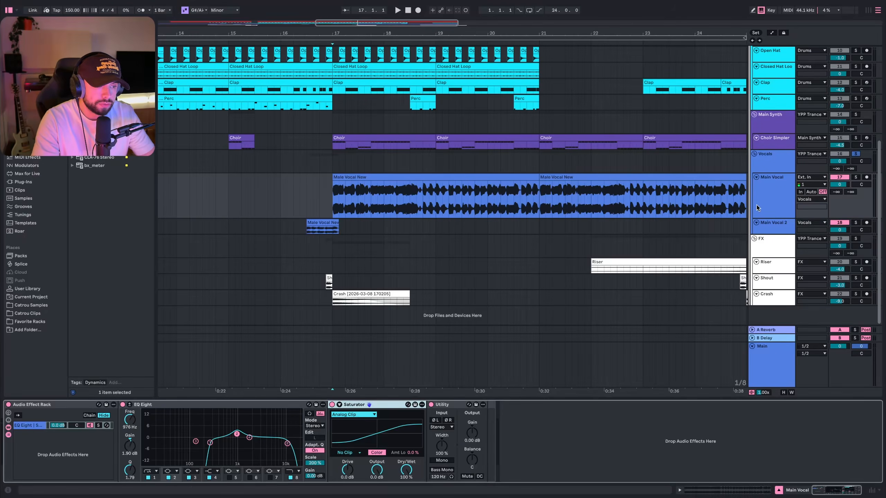
Examine the Reverb, EQ Eight and Compressor in the Vocals group's effect chain.
left_click(765, 170)
left_click(223, 412)
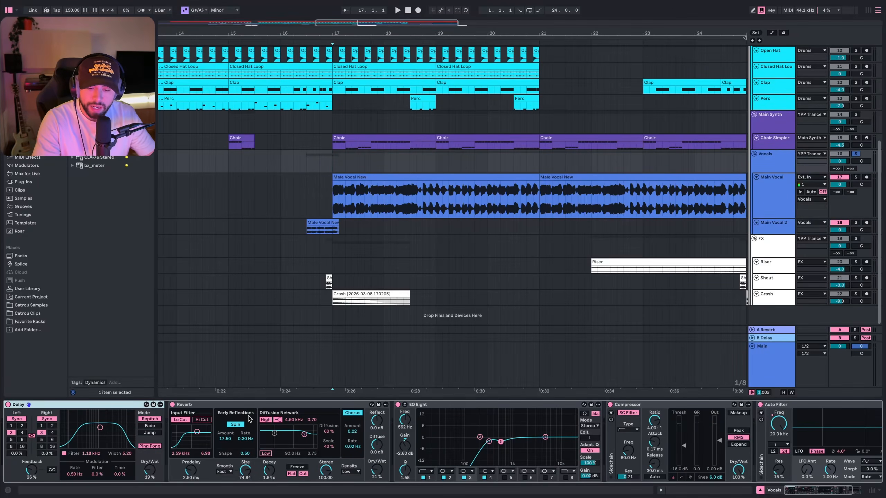
left_click(248, 408)
scroll(248, 409, "right", 3)
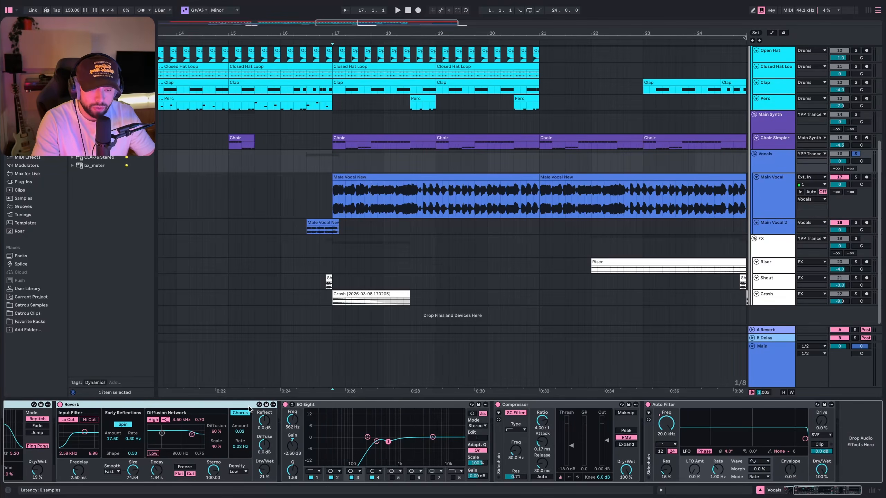
left_click(360, 406)
left_click(546, 408)
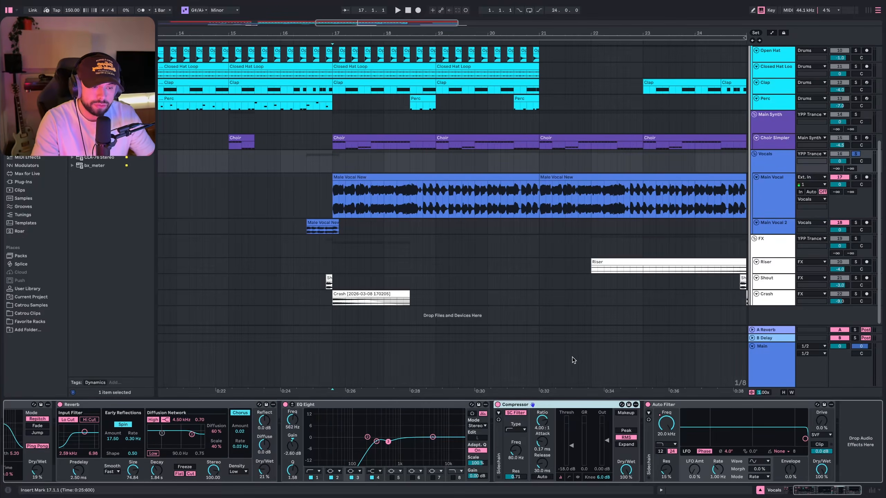
scroll(411, 352, "right", 3)
Examine the Vocals group's Auto Filter and its frequency automation across the arrangement.
left_click(685, 405)
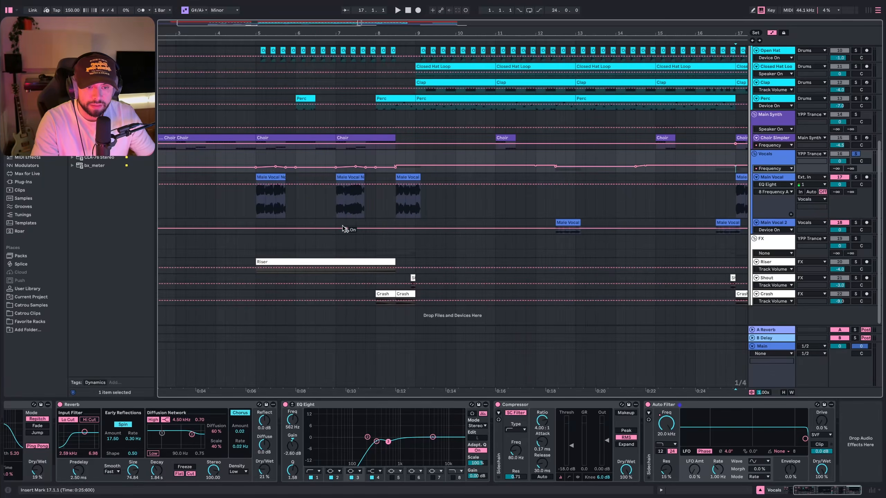
scroll(399, 211, "right", 5)
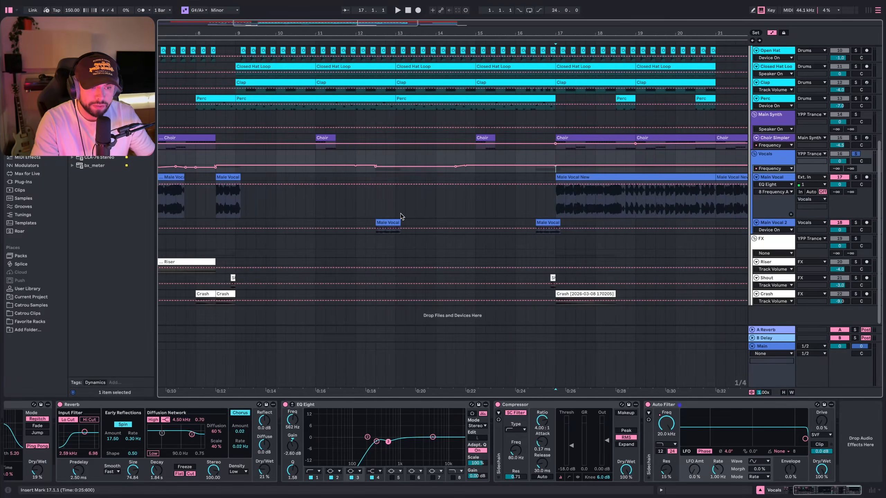
left_click(769, 180)
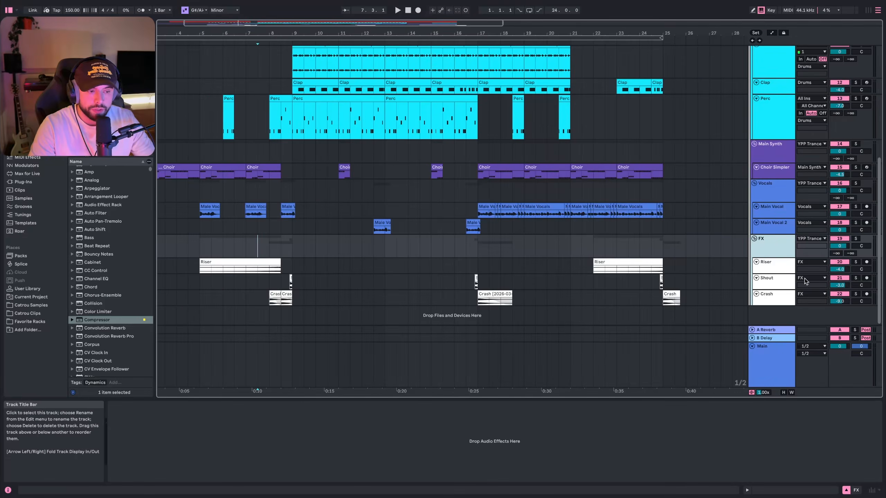
Audition the soloed Riser from bar 8 and the soloed Shout from 8.4.1.
left_click(257, 265)
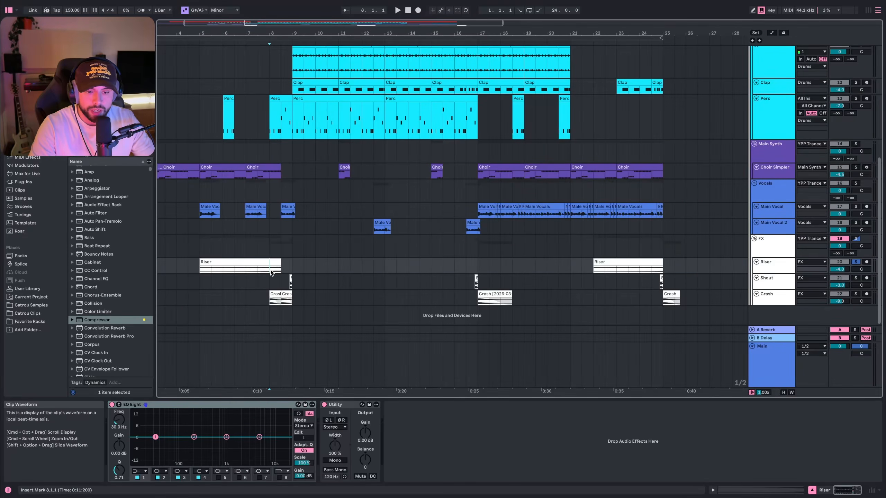
key("space")
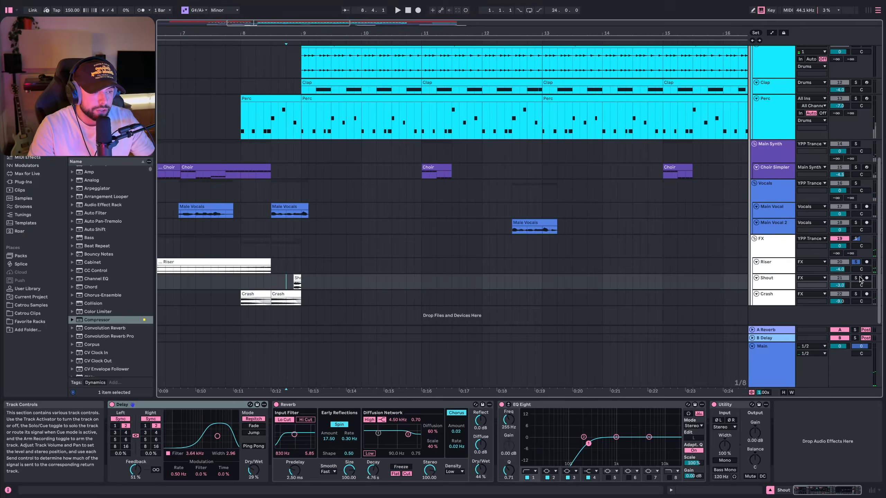
left_click(858, 278)
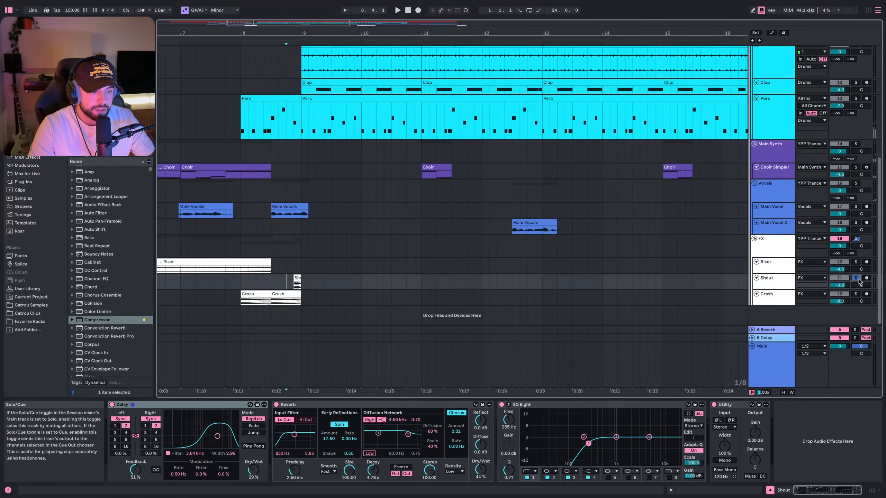
key("space")
key("space")
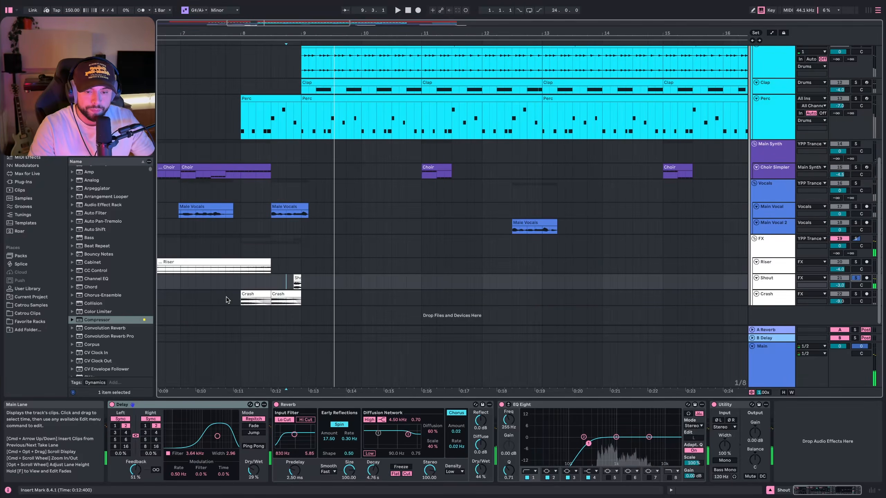
Solo the Crash track and audition its clips from bar 8.
left_click(240, 299)
left_click(858, 294)
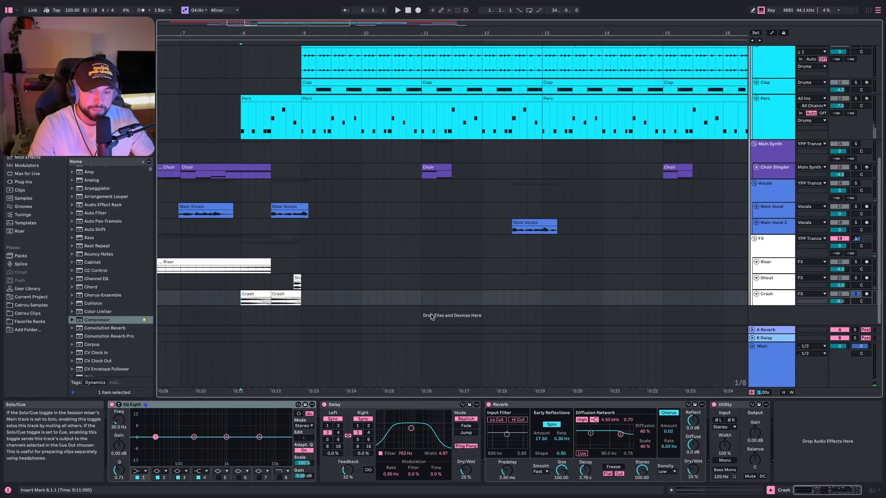
key("space")
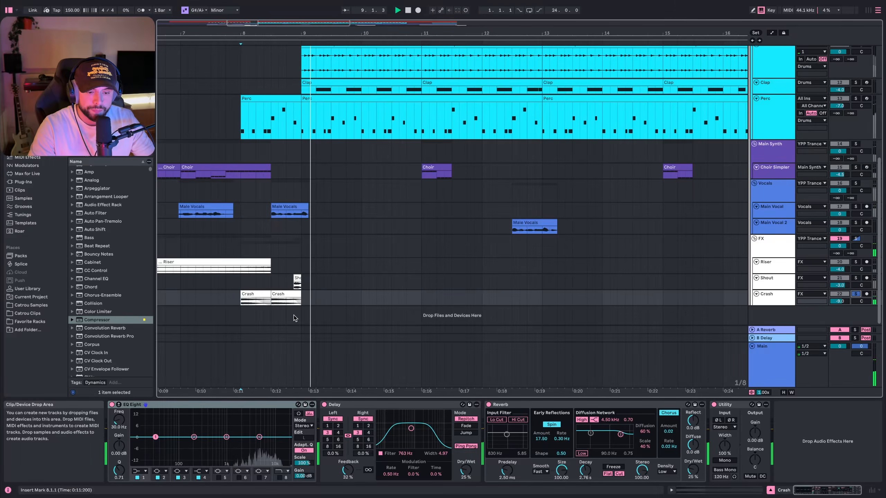
scroll(294, 317, "down", 5)
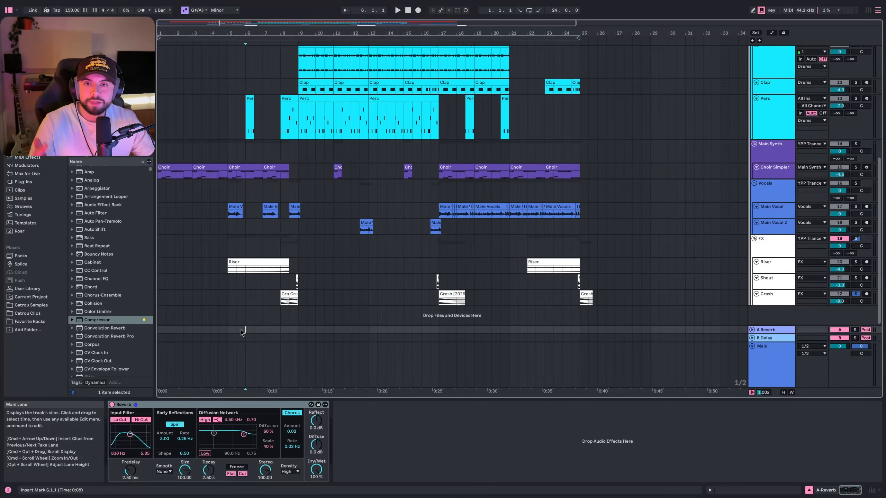
Select the opening section up to bar 9 across the Kick + Bass group's tracks and audition the intro.
scroll(309, 241, "up", 10)
left_click_drag(297, 190, 159, 95)
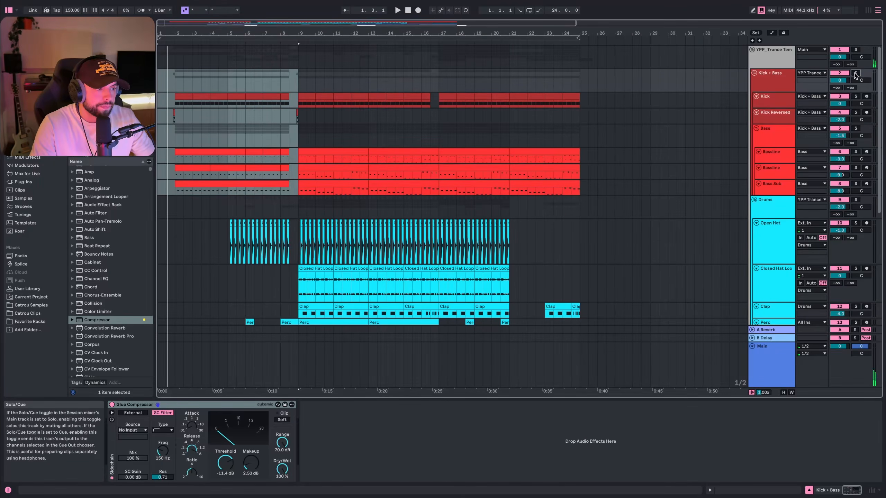
key("space")
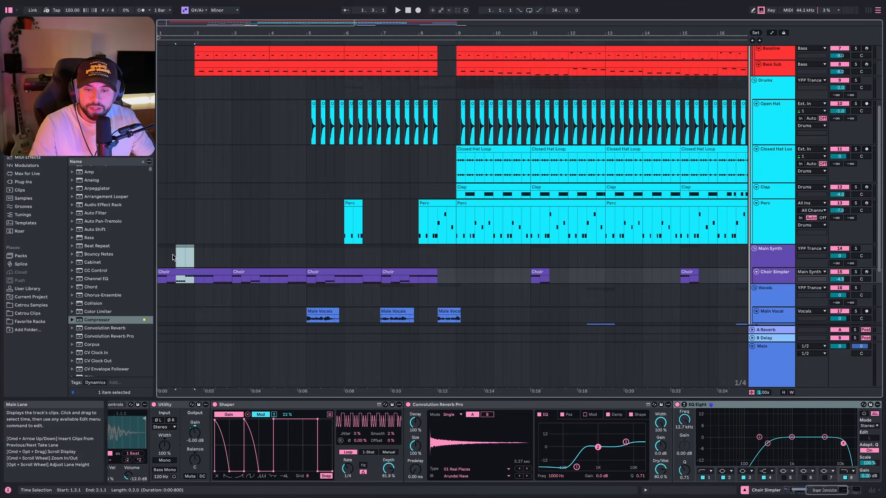
Select the empty stretch of the Open Hat track from bar 2 to bar 5.
scroll(176, 252, "up", 5)
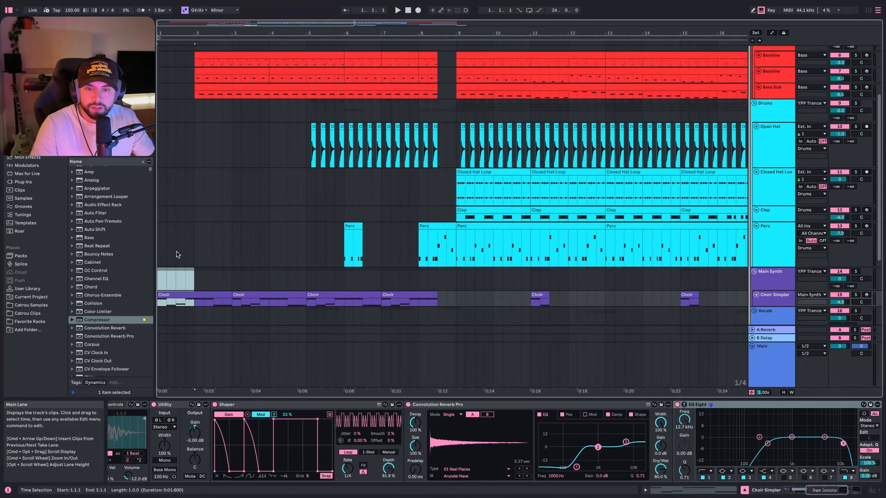
left_click(191, 249)
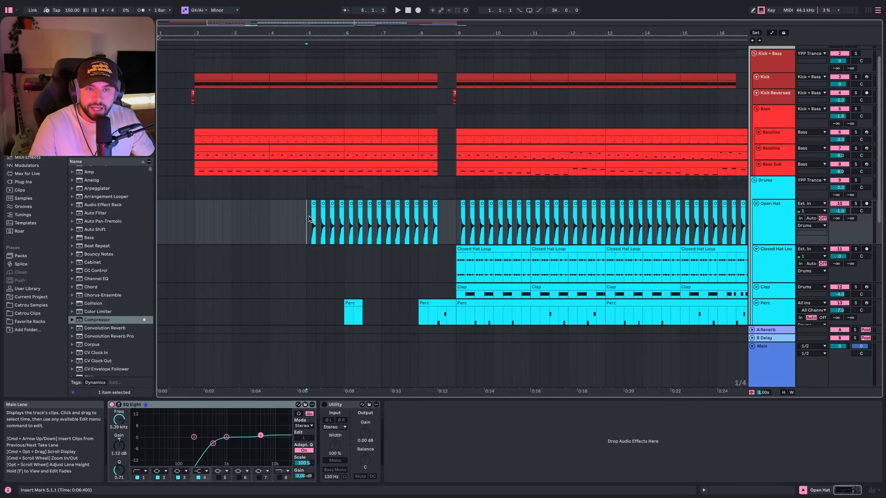
left_click(306, 216)
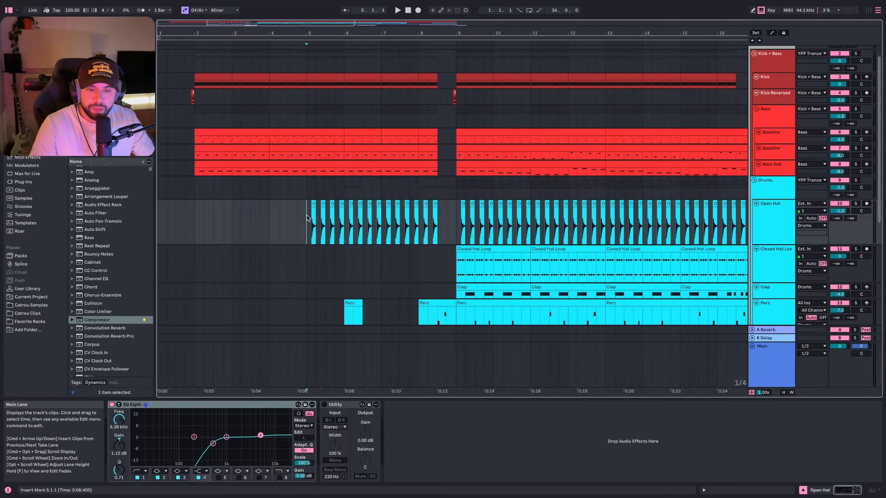
left_click_drag(306, 216, 196, 214)
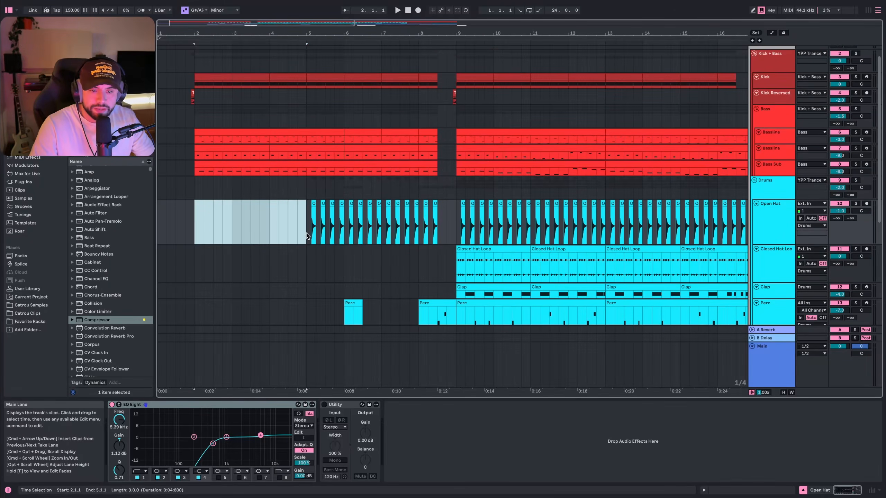
Select bar 5 to bar 9 on the Open Hat track and the same span on the Perc track.
left_click_drag(305, 233, 465, 202)
scroll(348, 220, "down", 2)
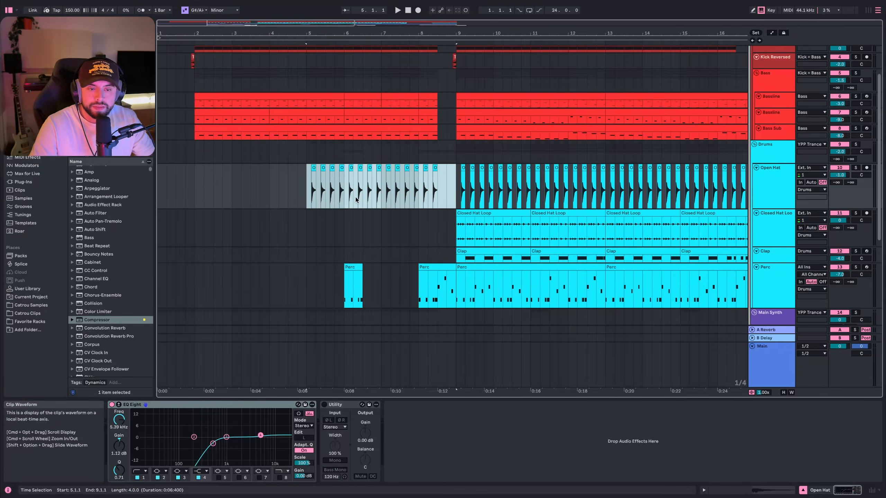
scroll(334, 253, "down", 2)
left_click_drag(445, 176, 454, 172)
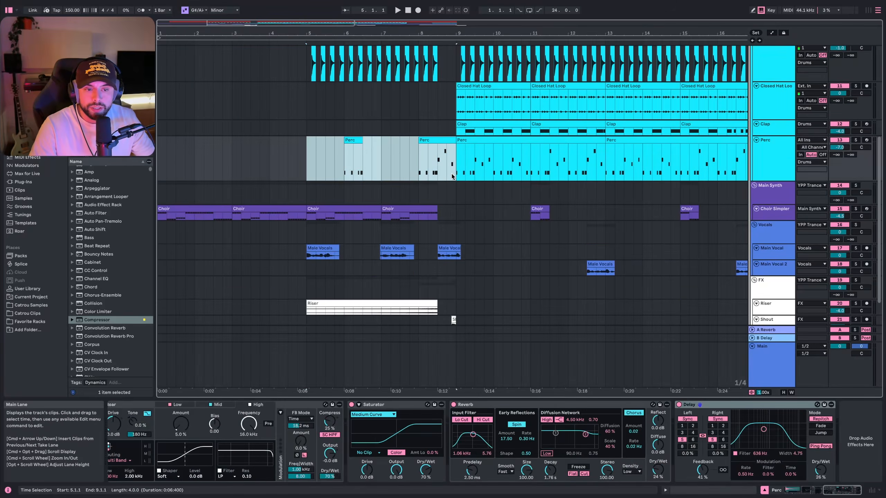
scroll(371, 194, "up", 3)
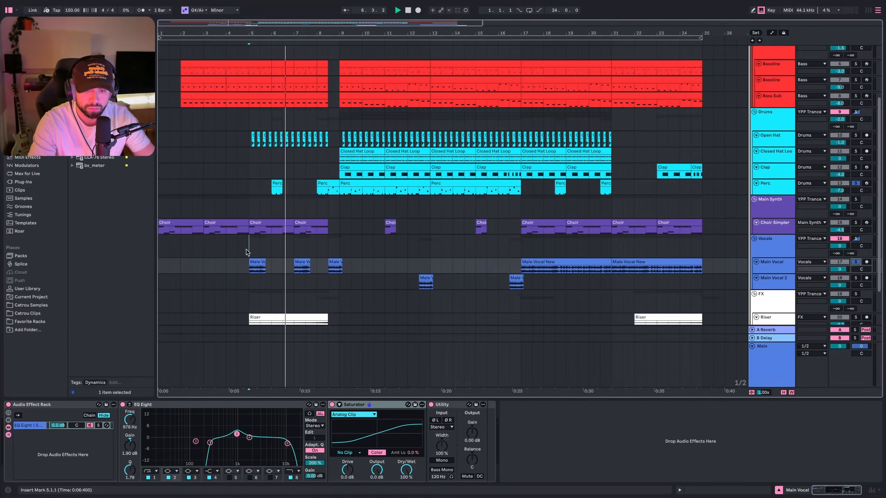
Select the gap from 8.3 to bar 9 on the second Bassline track and the same span on the Riser track.
left_click(247, 249)
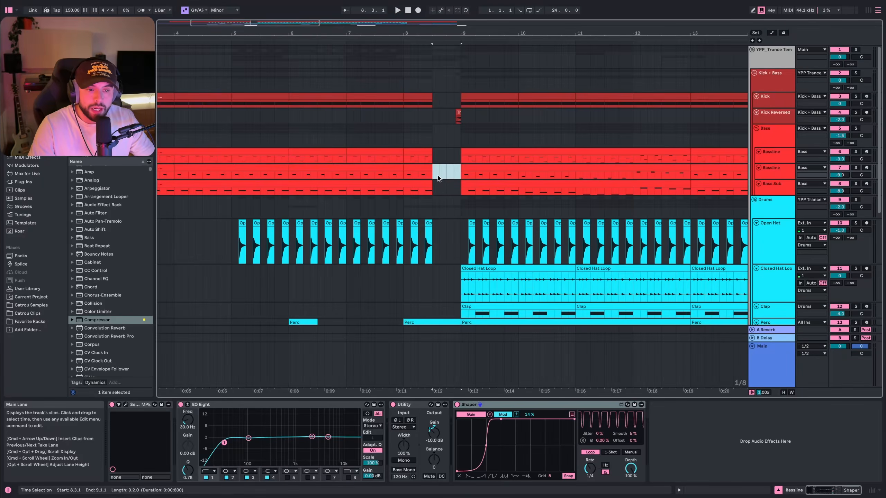
left_click_drag(449, 174, 457, 176)
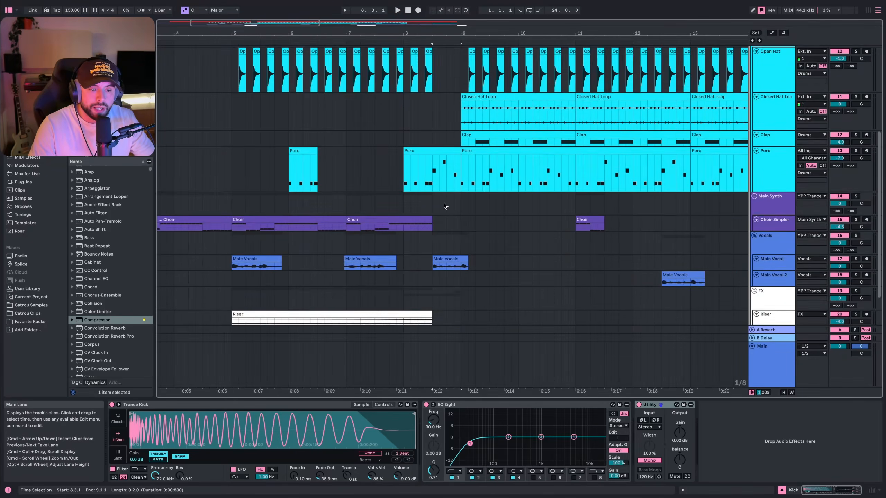
scroll(440, 227, "down", 3)
left_click_drag(353, 271, 462, 266)
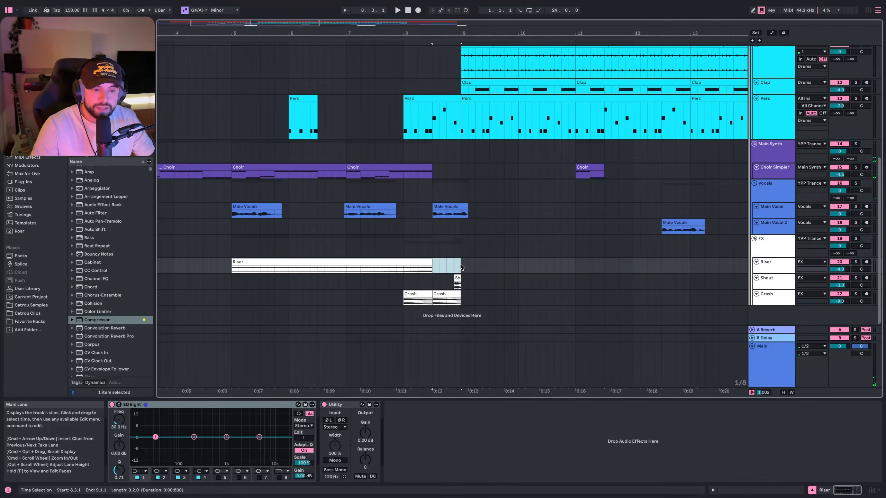
left_click(454, 271)
scroll(456, 245, "up", 3)
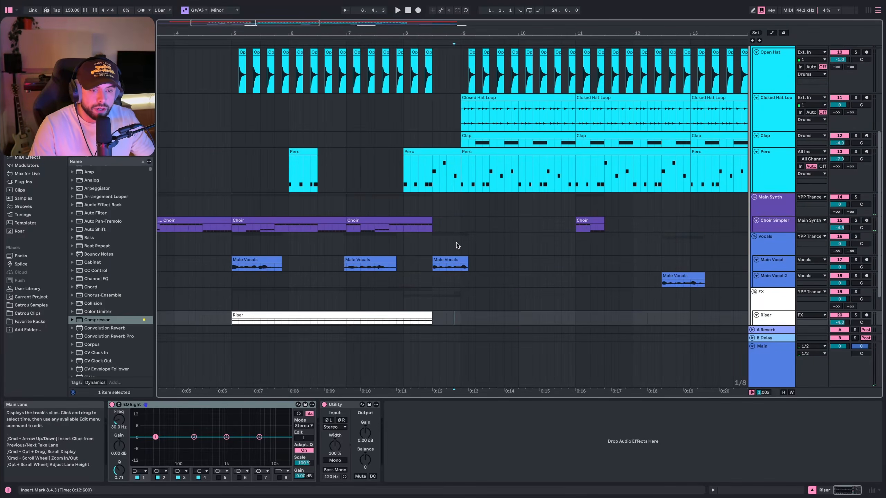
Examine the layers across the break from 8.3 to bar 9 and select that span on the Shout track.
left_click_drag(454, 220, 432, 284)
scroll(429, 288, "up", 4)
scroll(427, 293, "down", 4)
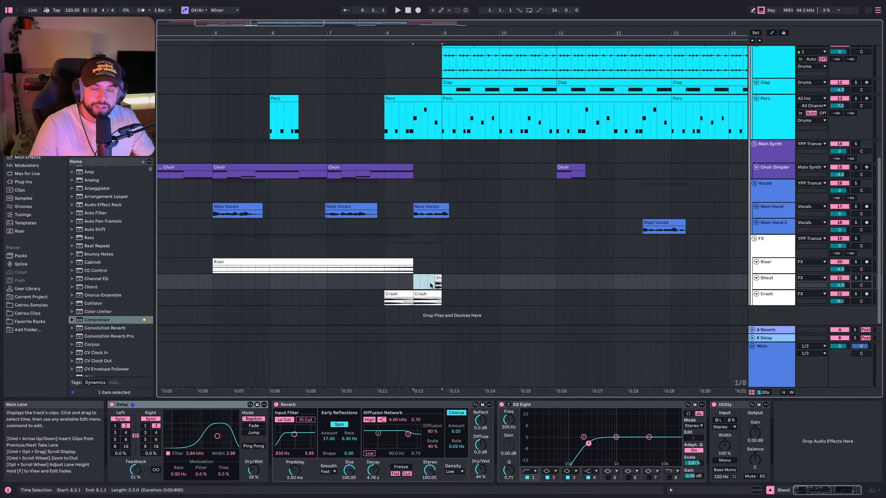
left_click_drag(428, 285, 438, 284)
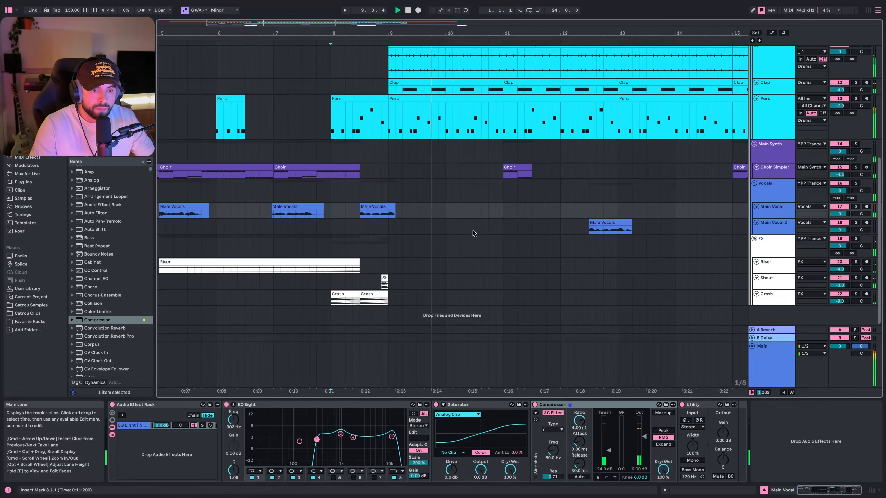
Solo the Bass group, audition it from bar 9 and add the Kick track to the solo.
left_click(304, 143)
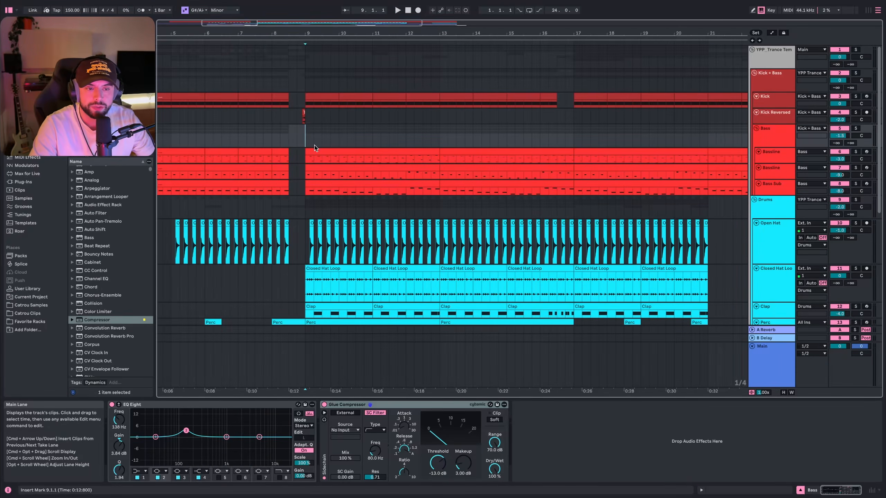
left_click(469, 150)
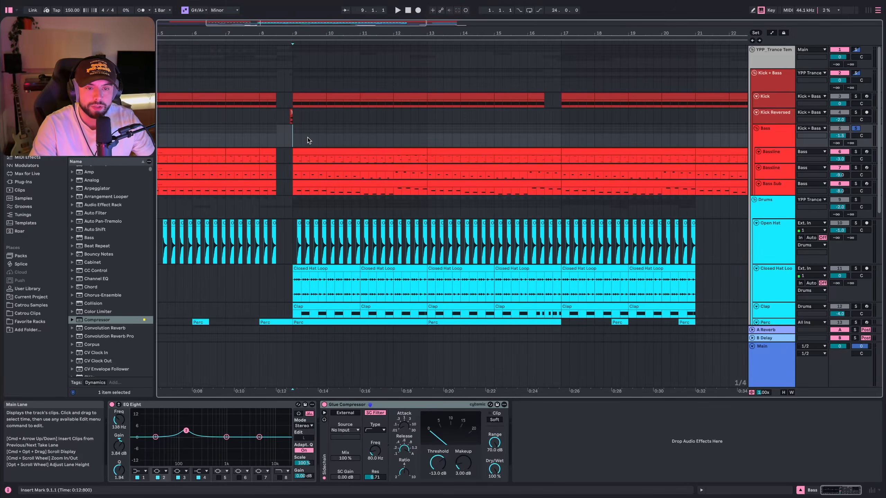
key("space")
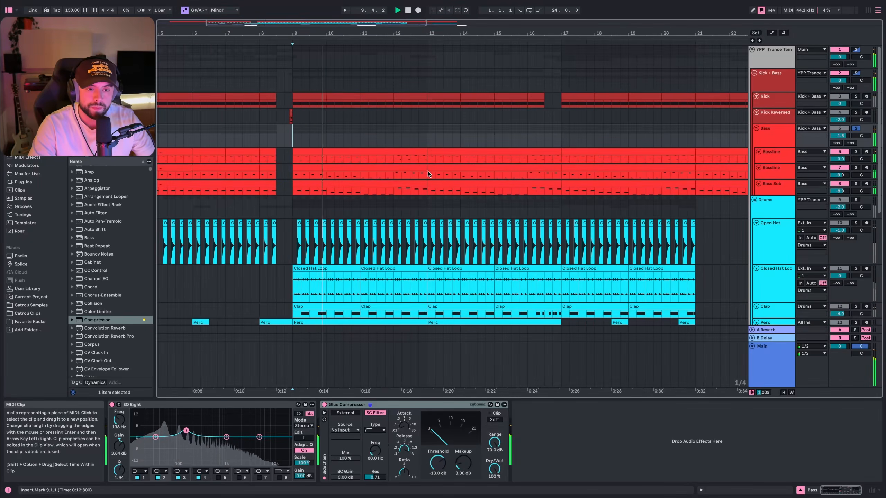
left_click(856, 96, "super")
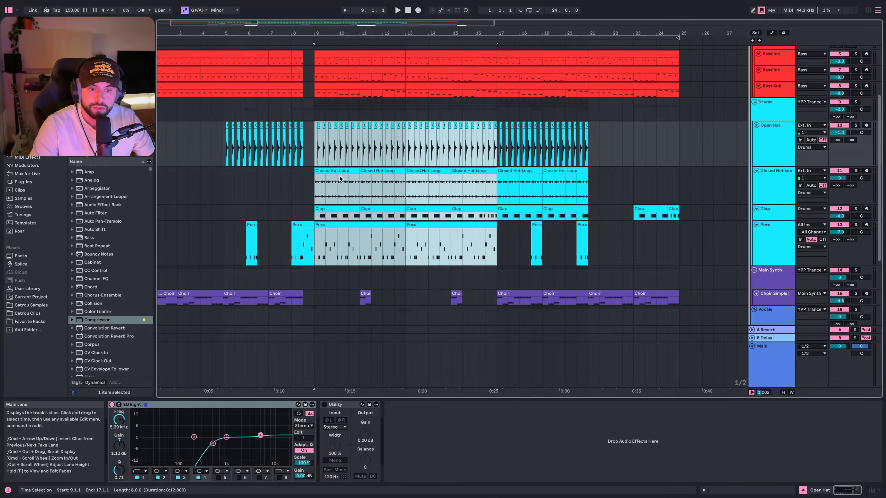
Select the Perc track's pattern from bar 9 to about bar 16.
scroll(343, 181, "down", 5)
left_click_drag(318, 121, 443, 116)
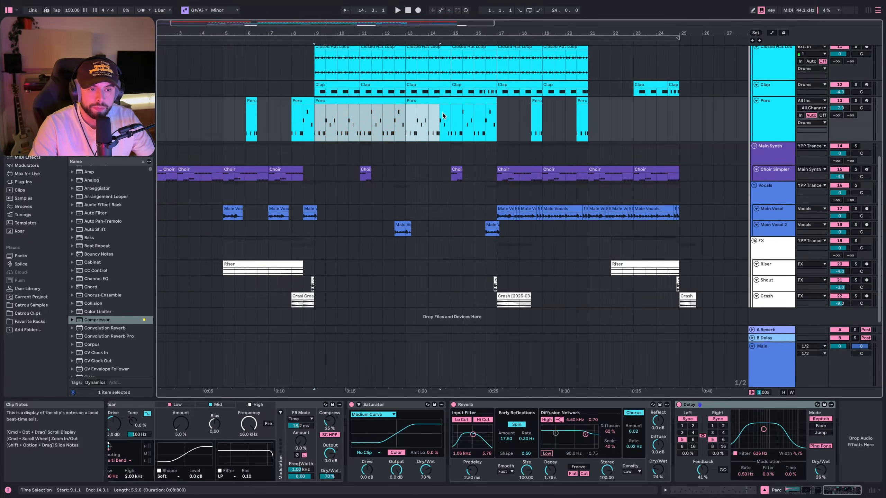
left_click_drag(443, 116, 475, 116)
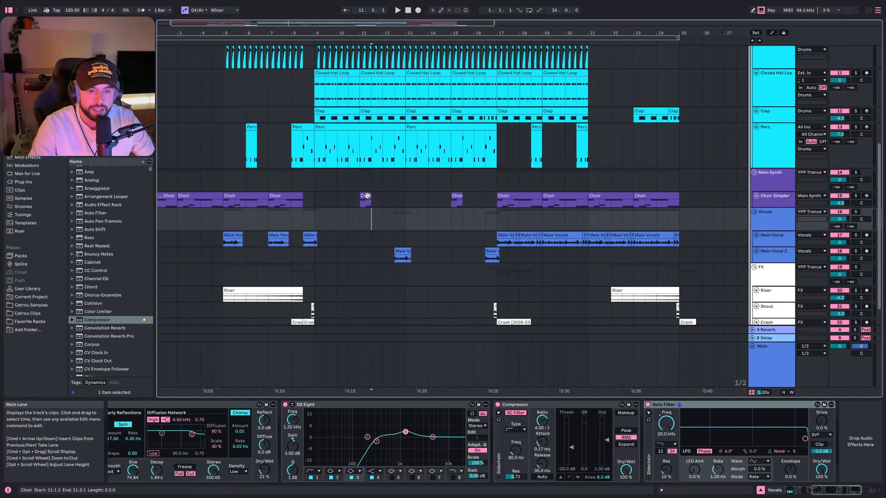
Select the short Choir clip at bar 11 together with the Male Vocals clip at 12.3 on Main Vocal 2.
left_click(365, 196)
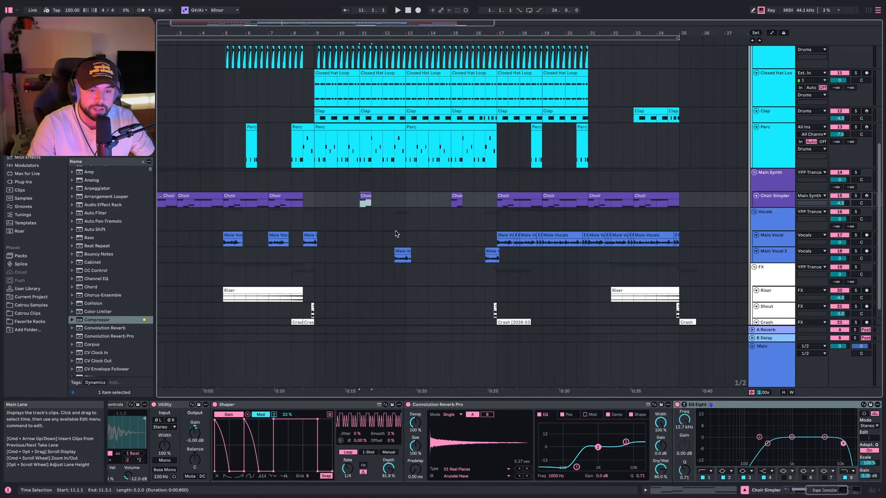
left_click(406, 249, "super")
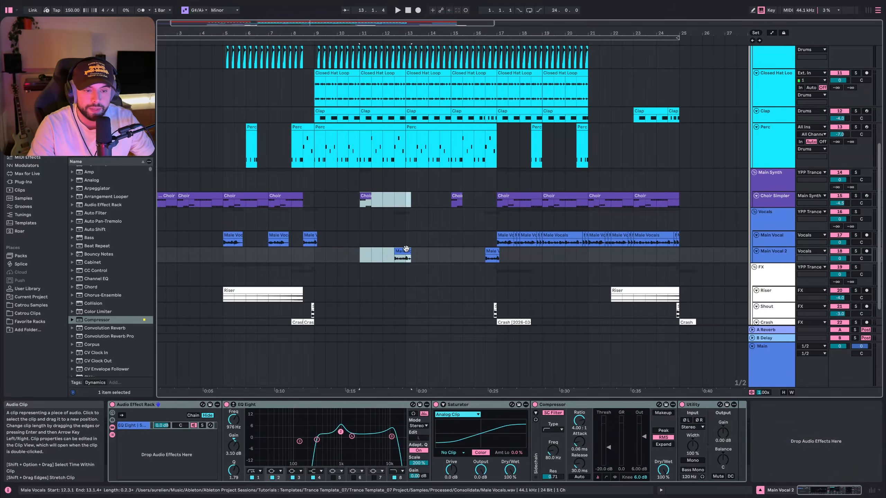
left_click(368, 247)
left_click(365, 202)
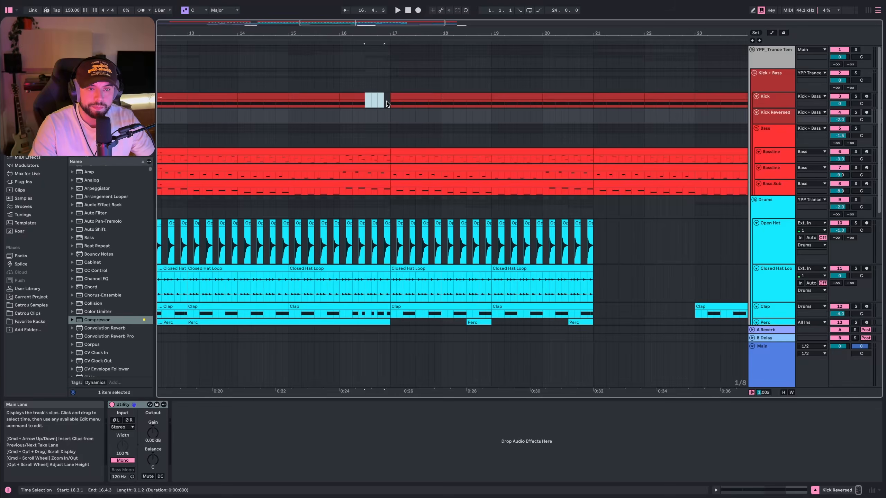
Select the Clap track's fill from 16.3 to bar 17, solo the track and audition it.
scroll(366, 146, "down", 5)
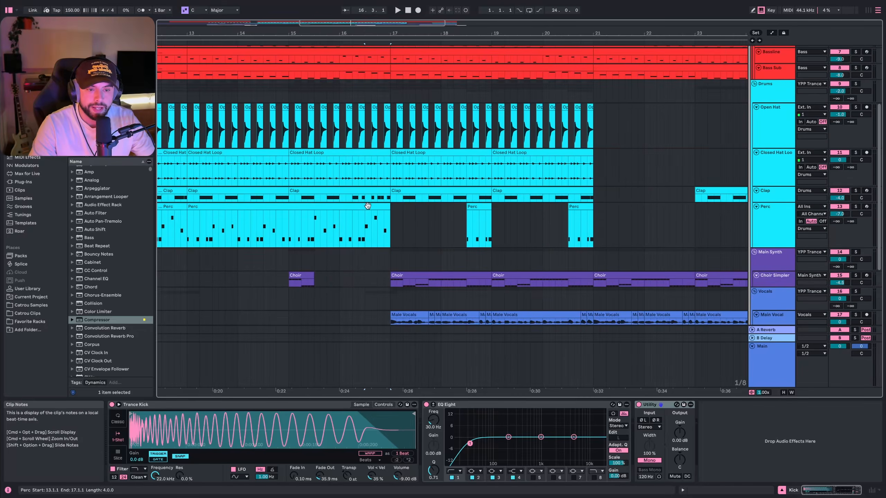
left_click(364, 197)
left_click_drag(364, 197, 383, 198)
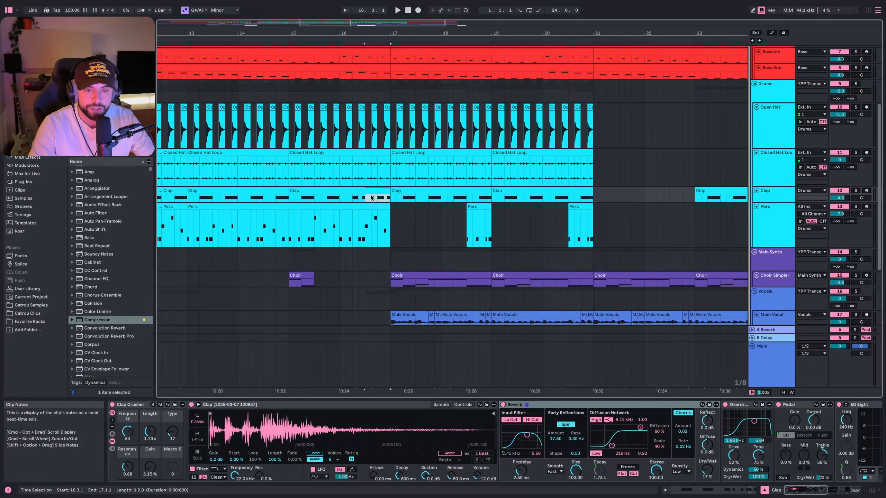
left_click(856, 191)
key("space")
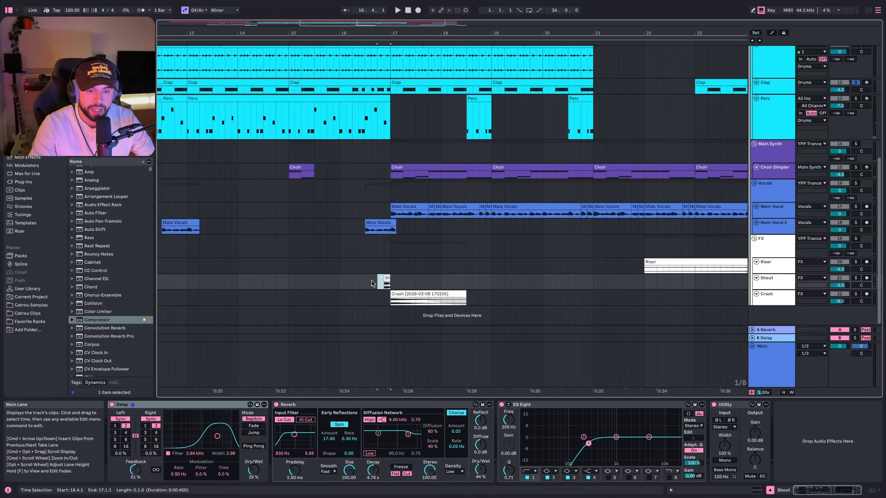
Select the last beat of bar 16 on the Shout track and play the transition from bar 16.
left_click_drag(372, 284, 387, 282)
left_click(360, 282)
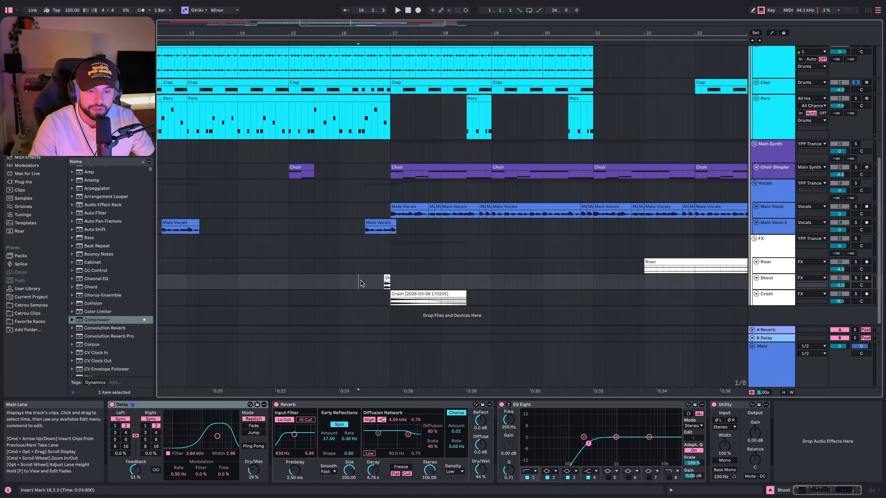
scroll(351, 283, "up", 1)
scroll(384, 287, "up", 1)
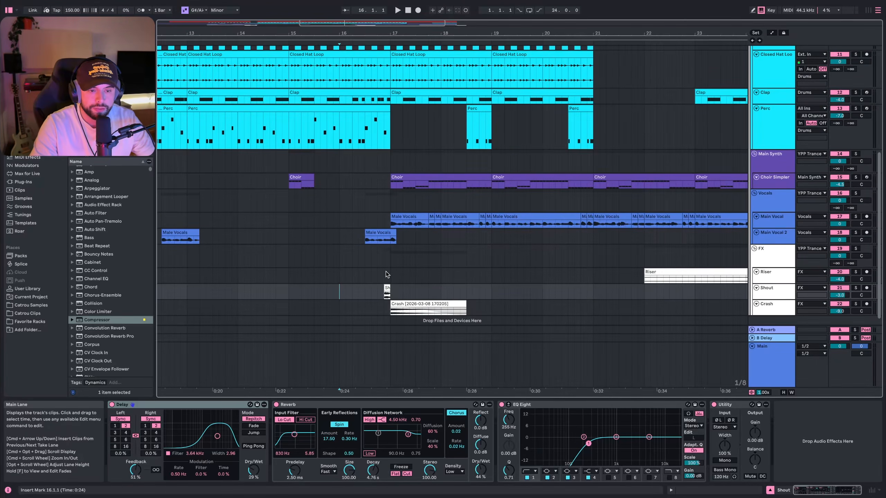
scroll(426, 267, "down", 2)
key("space")
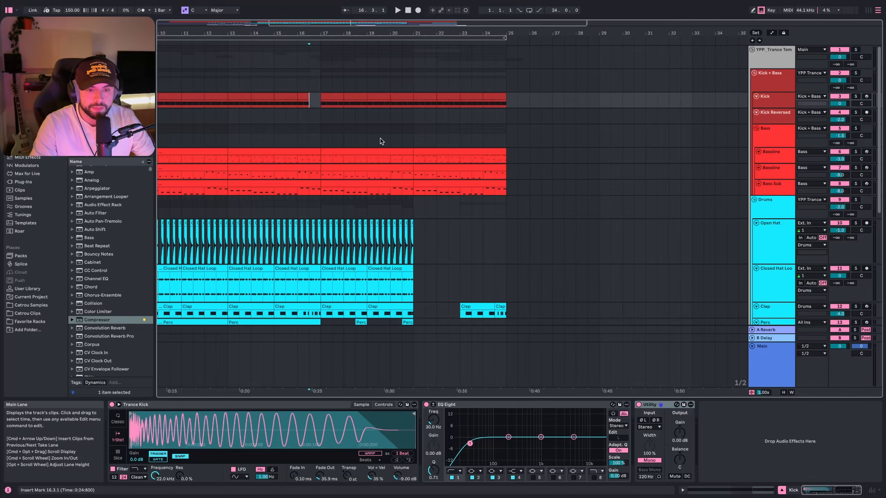
Play the arrangement from 16.3 past bar 25 while examining the drum and choir clips.
key("space")
scroll(381, 143, "down", 2)
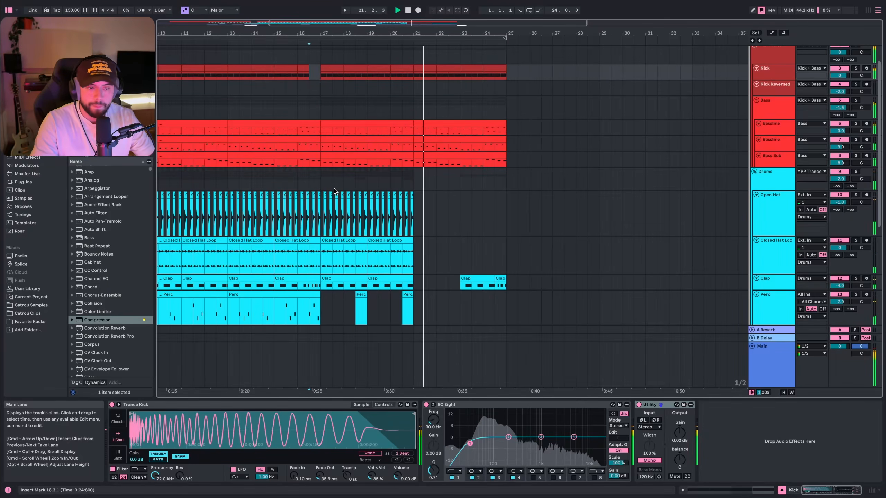
scroll(334, 188, "down", 3)
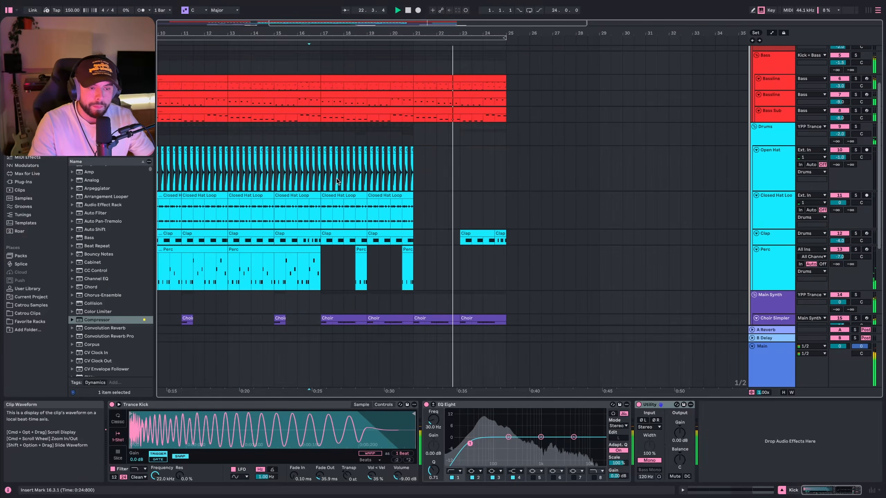
scroll(336, 178, "down", 3)
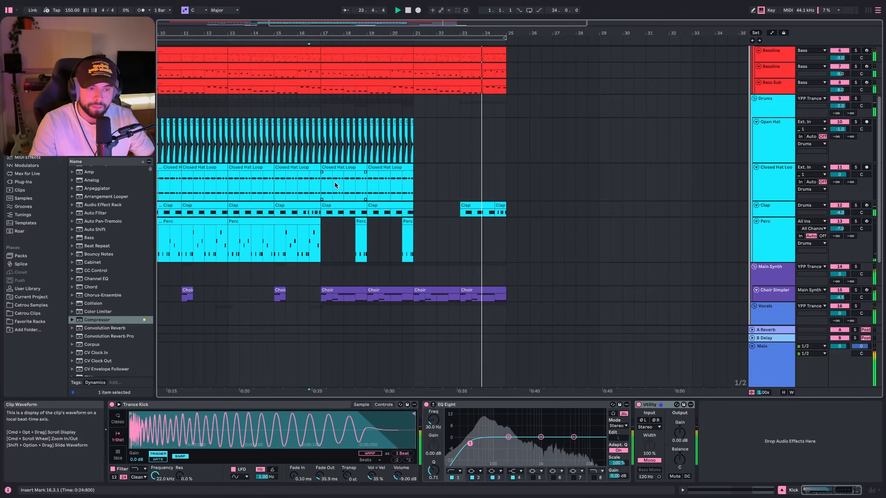
scroll(338, 184, "up", 6)
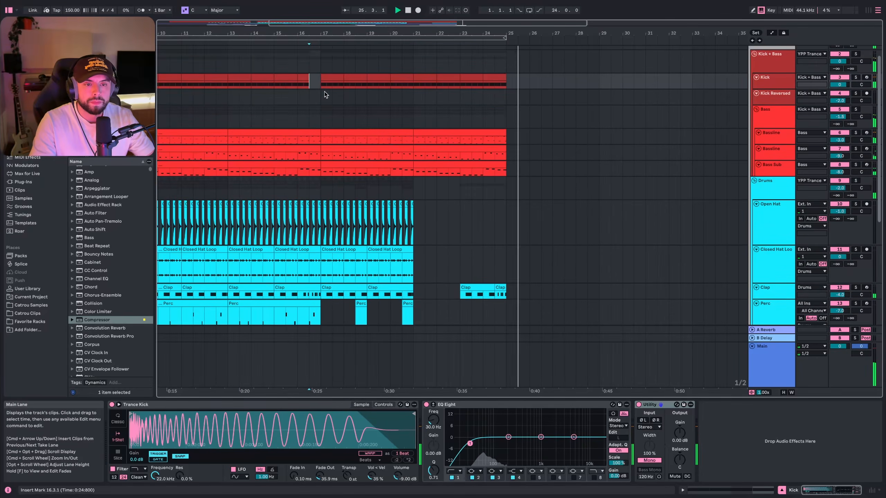
Select the Main Vocal clips from bar 17 to bar 25 and the Choir clip at bar 17.
left_click(323, 93)
left_click(343, 270)
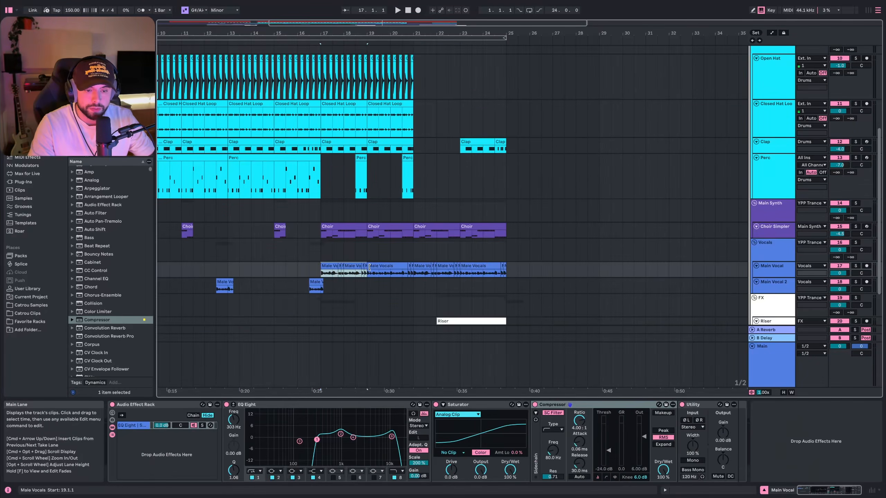
left_click(354, 252)
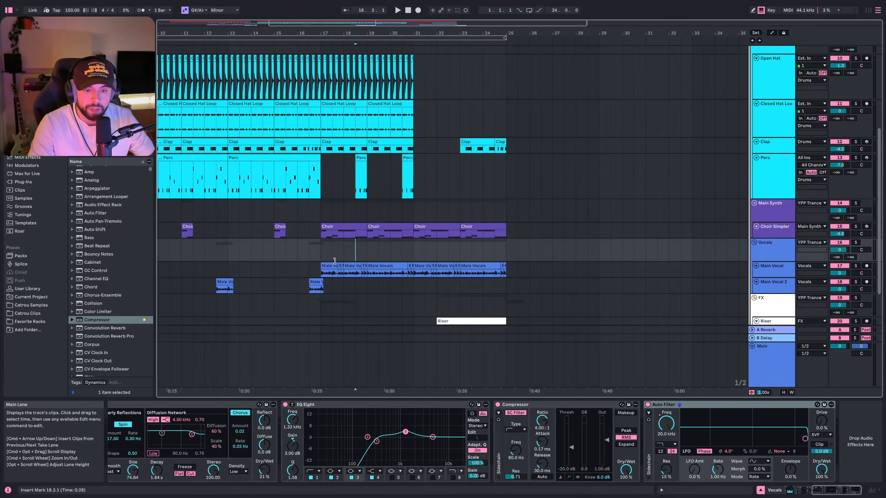
left_click_drag(335, 271, 493, 281)
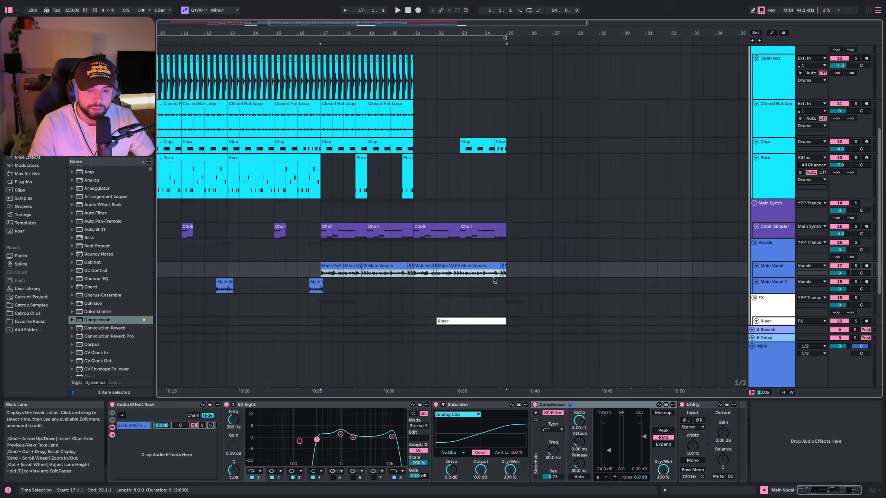
left_click(345, 228)
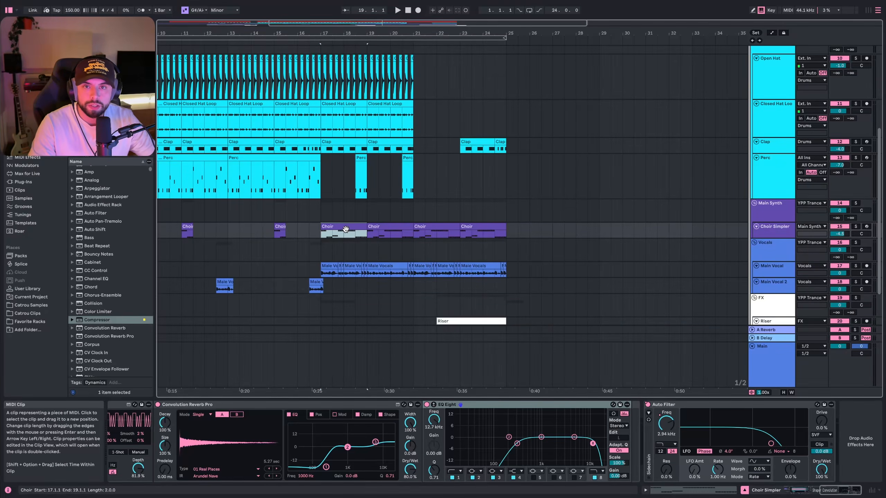
Select bar 21 to bar 25 across the Open Hat, Closed Hat Loop, Clap and Perc tracks and point out the Clap clip at bar 23.
scroll(345, 229, "up", 5)
left_click_drag(415, 215, 511, 319)
left_click(512, 320)
scroll(512, 307, "down", 5)
left_click(435, 113)
left_click_drag(415, 113, 509, 225)
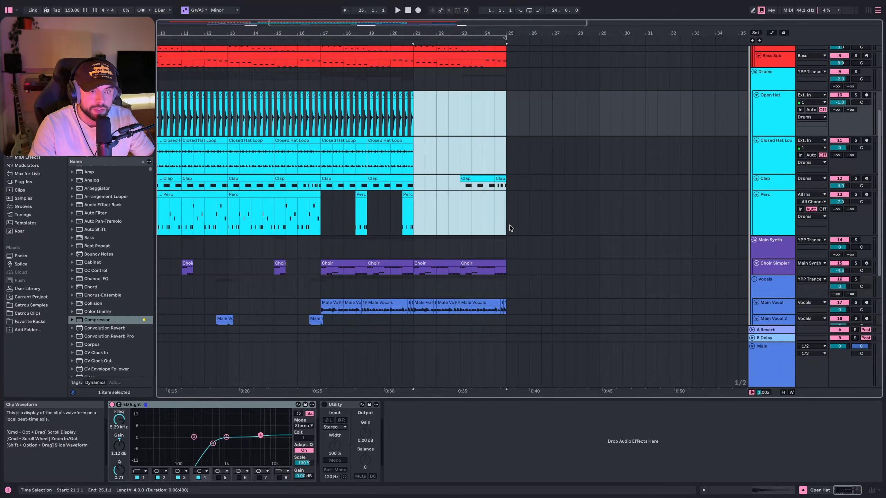
left_click(473, 215)
left_click(465, 184)
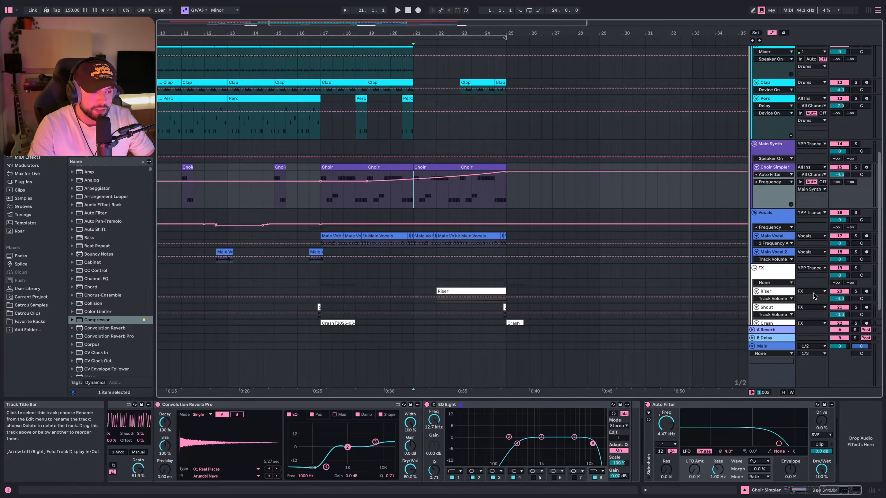
Toggle the Riser track's solo, set the start point at bar 23 and audition the final build-up.
left_click(855, 291)
left_click(463, 193)
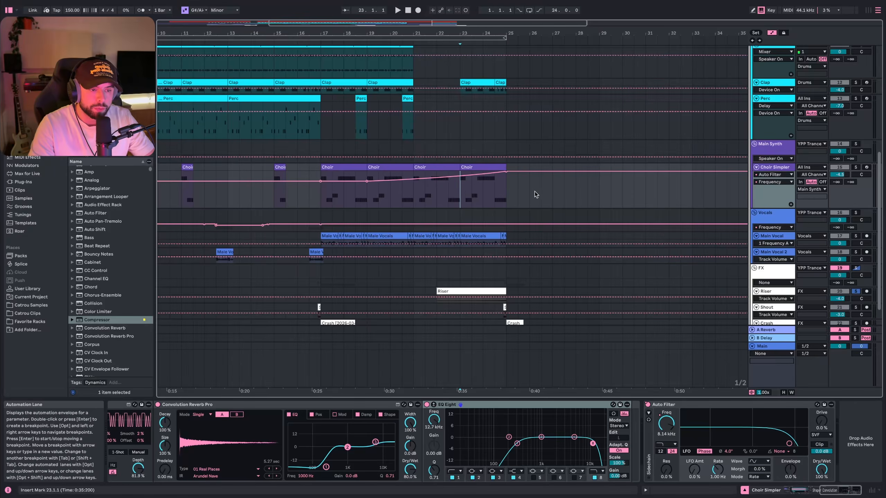
key("space")
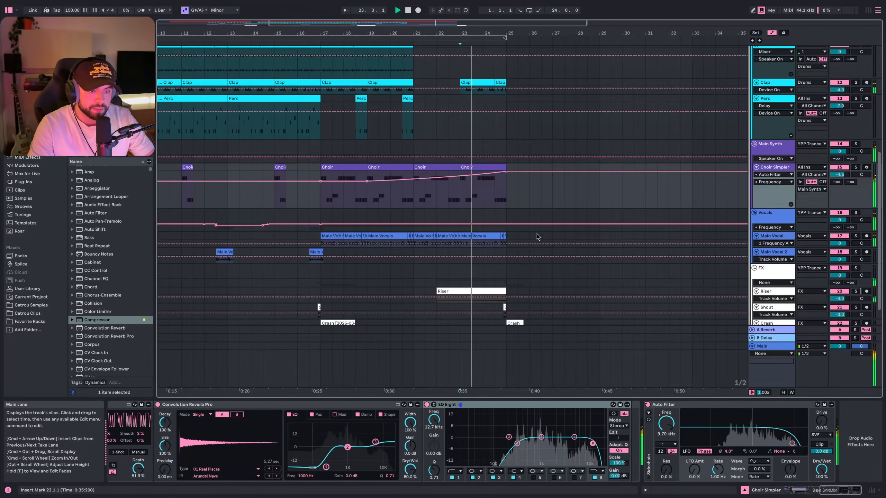